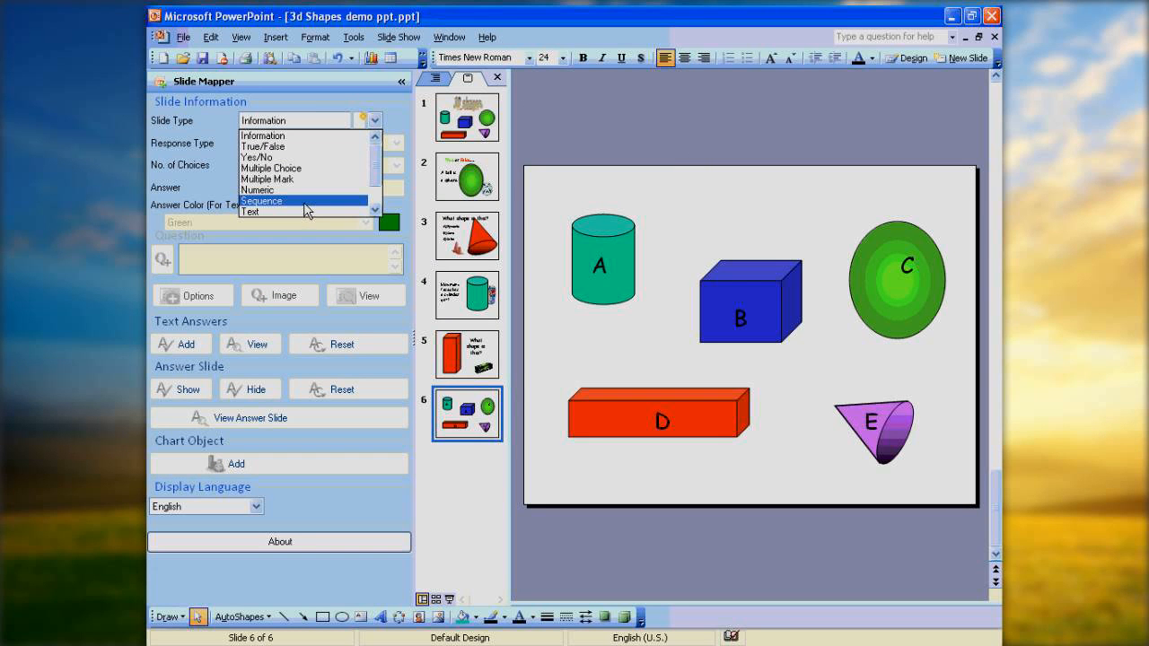
Set slide 6 up as a Sequence question with Text responses and 5 choices, and enter its answer letters.
{"action": "left_click", "coordinate": [305, 201]}
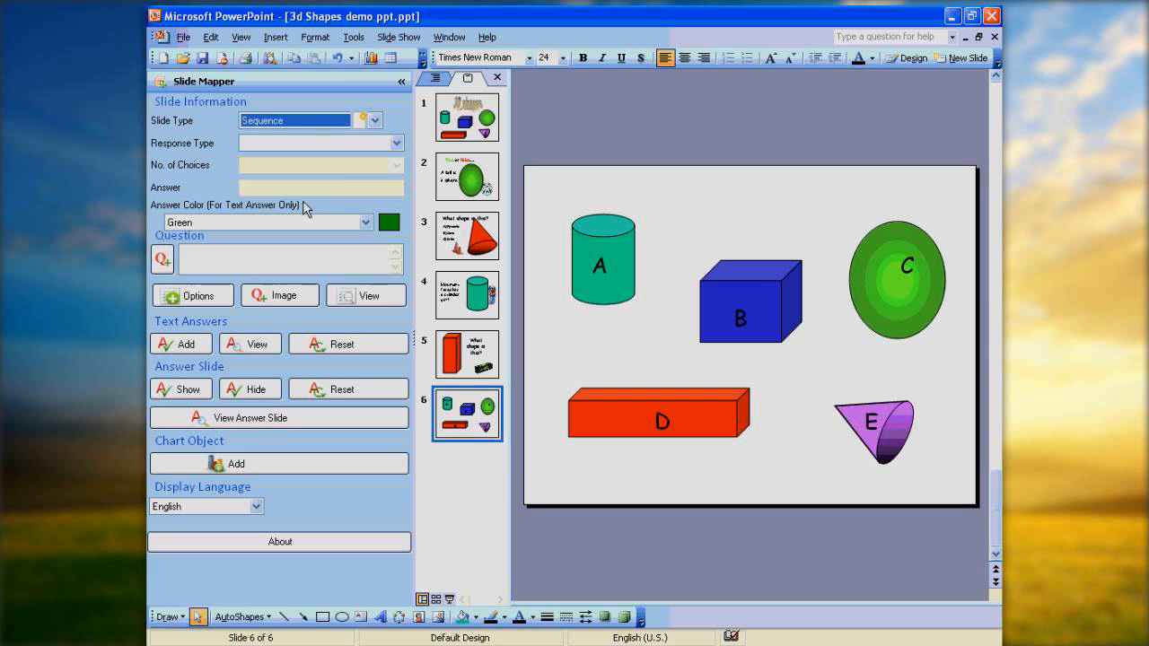
{"action": "left_click", "coordinate": [398, 144]}
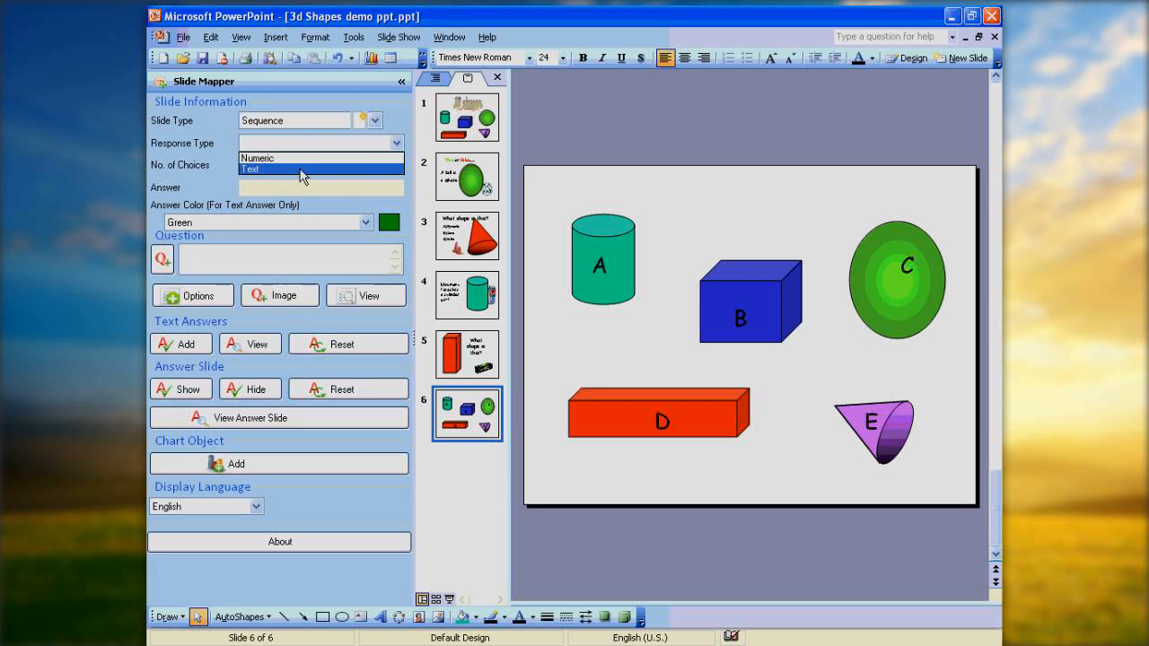
{"action": "left_click", "coordinate": [301, 170]}
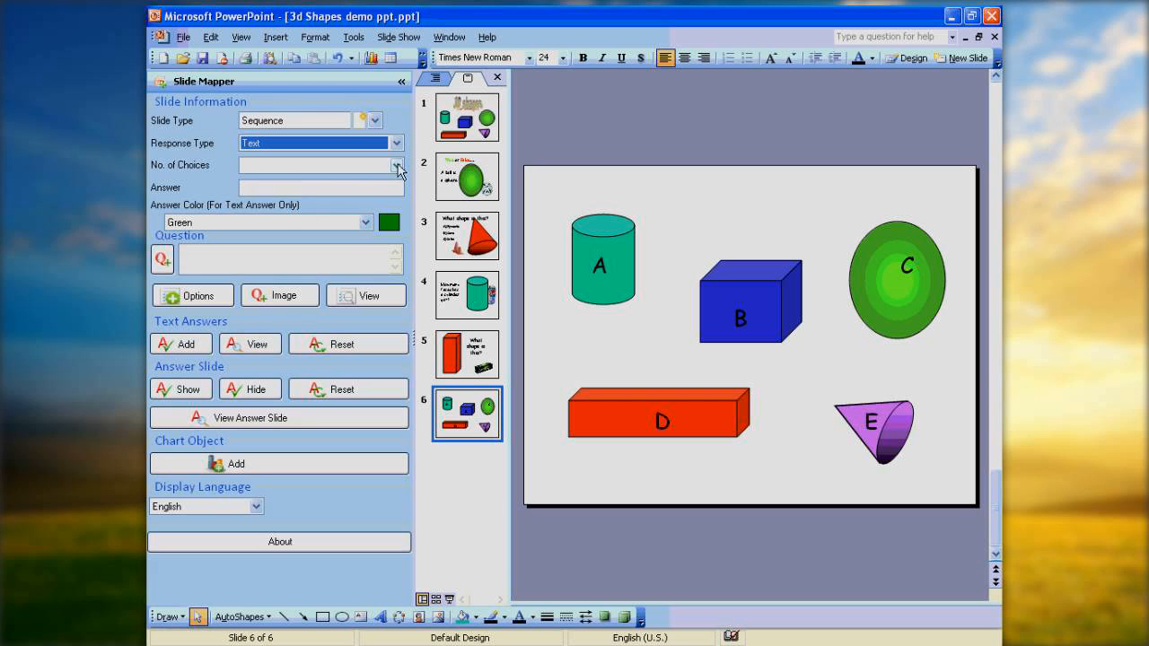
{"action": "left_click", "coordinate": [396, 165]}
{"action": "left_click", "coordinate": [269, 213]}
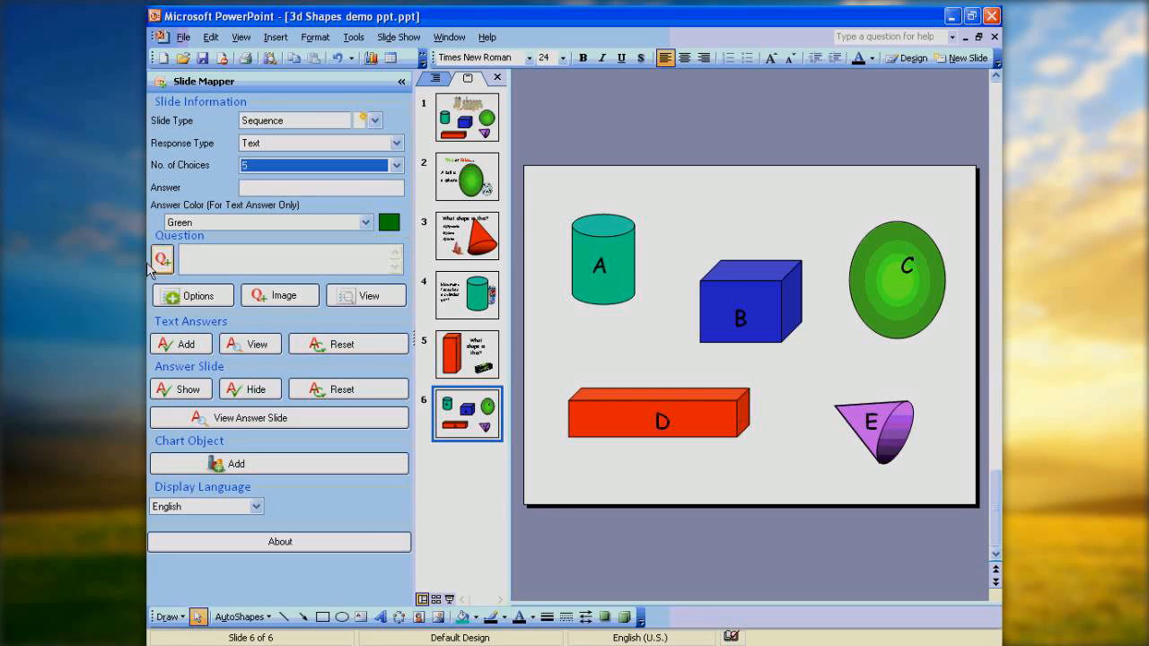
{"action": "left_click", "coordinate": [253, 188]}
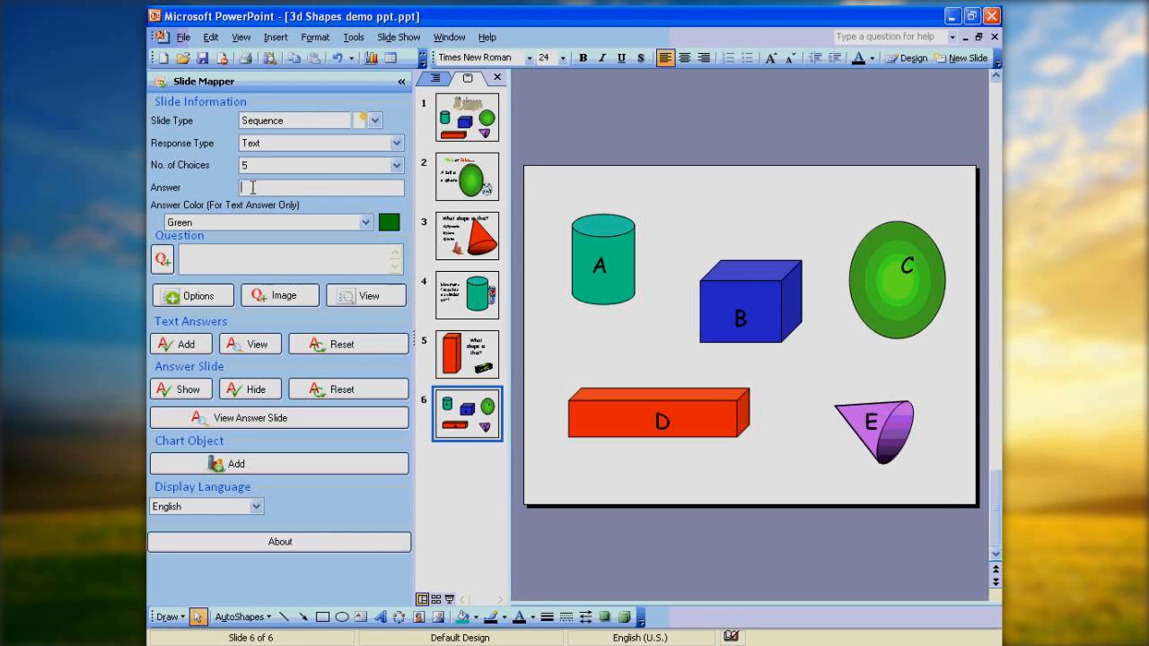
{"action": "type", "text": "ce"}
Change slide 6 to a Multiple Mark question with Text responses and 5 choices.
{"action": "left_click", "coordinate": [375, 119]}
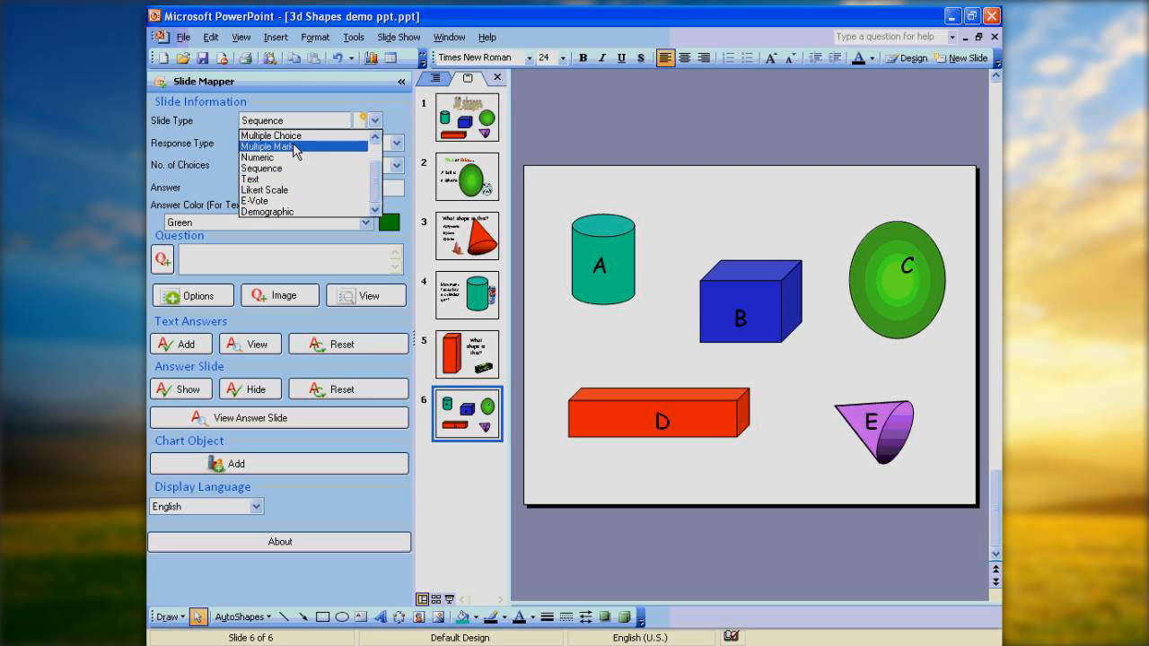
{"action": "left_click", "coordinate": [295, 146]}
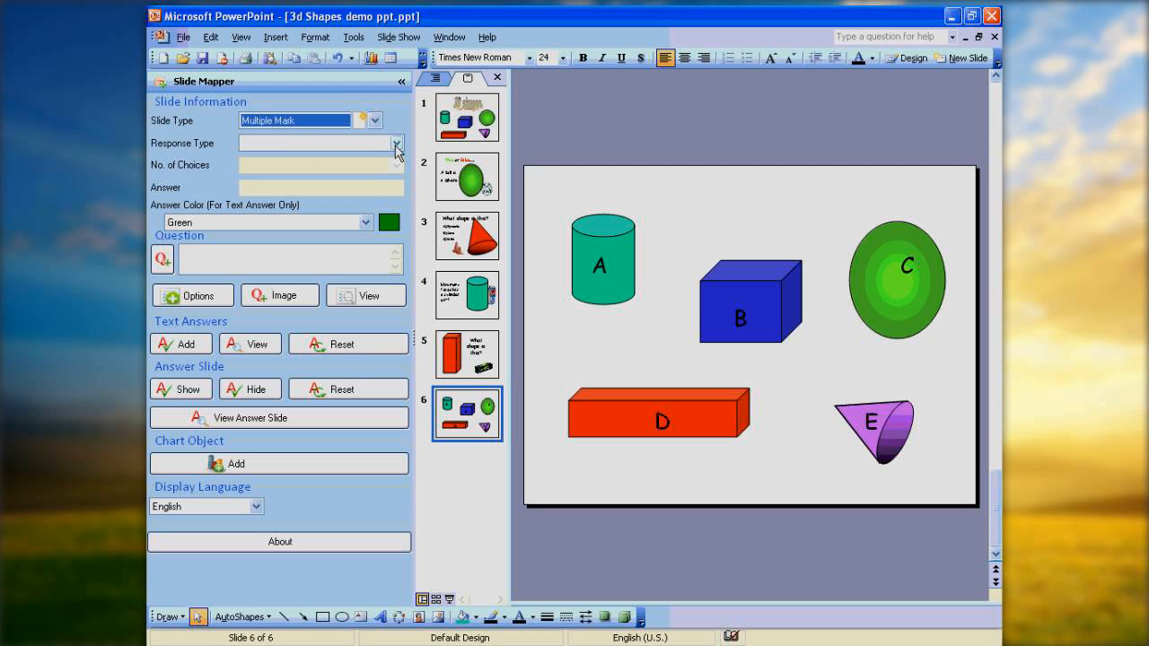
{"action": "left_click", "coordinate": [396, 144]}
{"action": "left_click", "coordinate": [308, 169]}
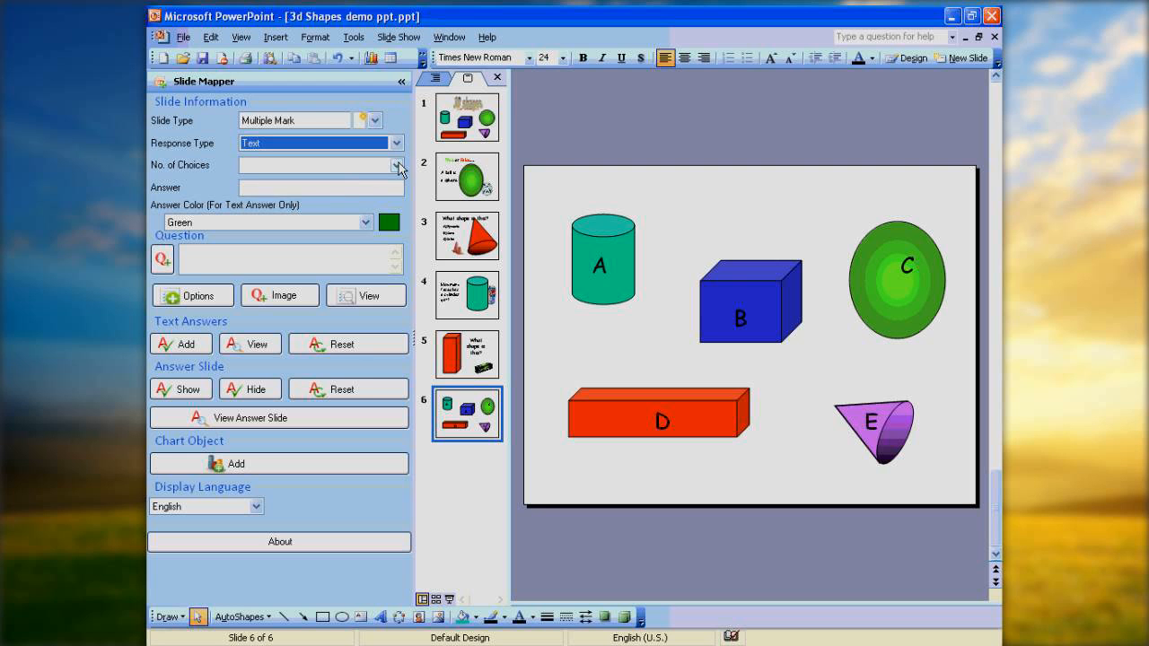
{"action": "left_click", "coordinate": [395, 165]}
{"action": "left_click", "coordinate": [250, 224]}
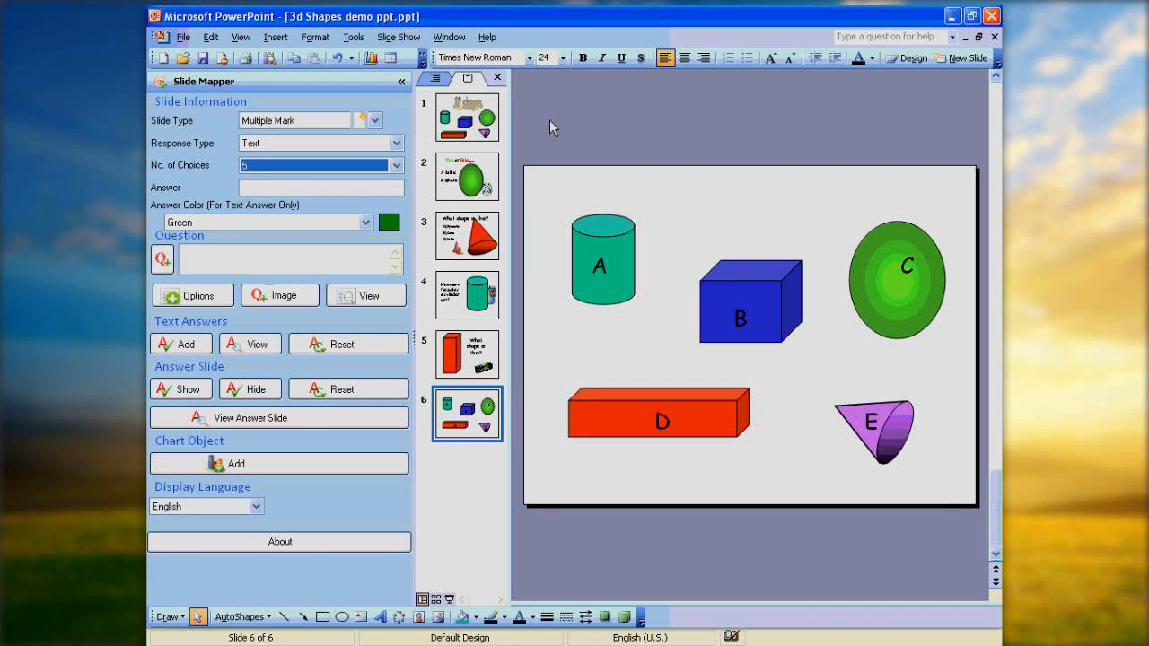
Enter "ace" as the answer for slide 6 and save the presentation.
{"action": "left_click", "coordinate": [255, 188]}
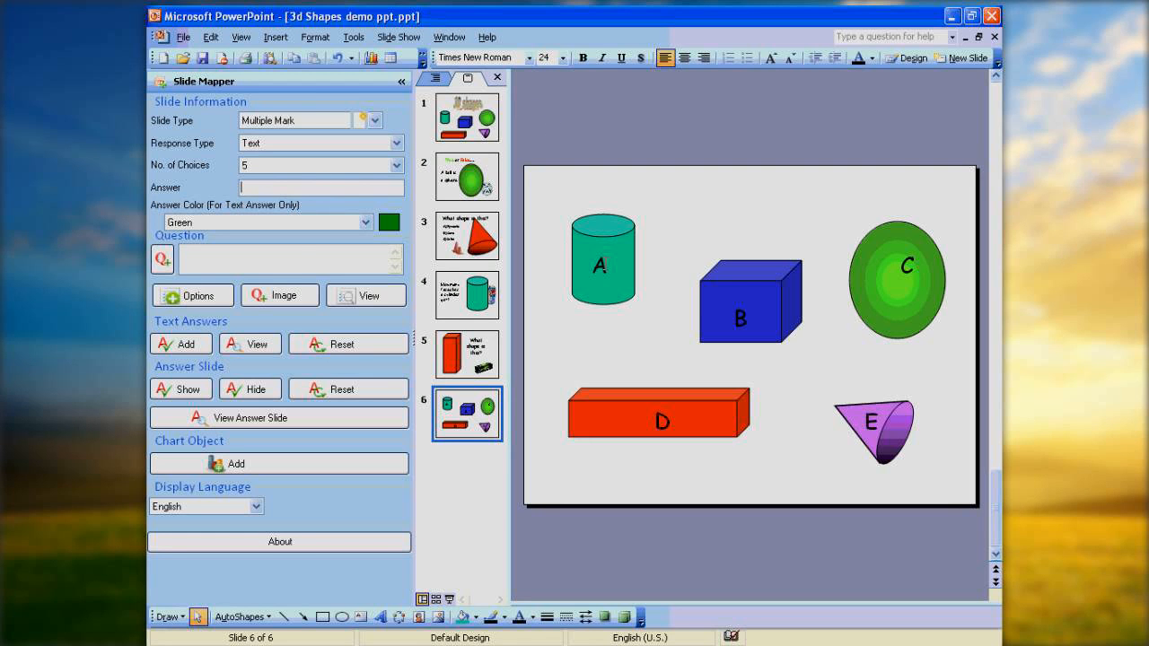
{"action": "type", "text": "ace"}
{"action": "left_click", "coordinate": [203, 60]}
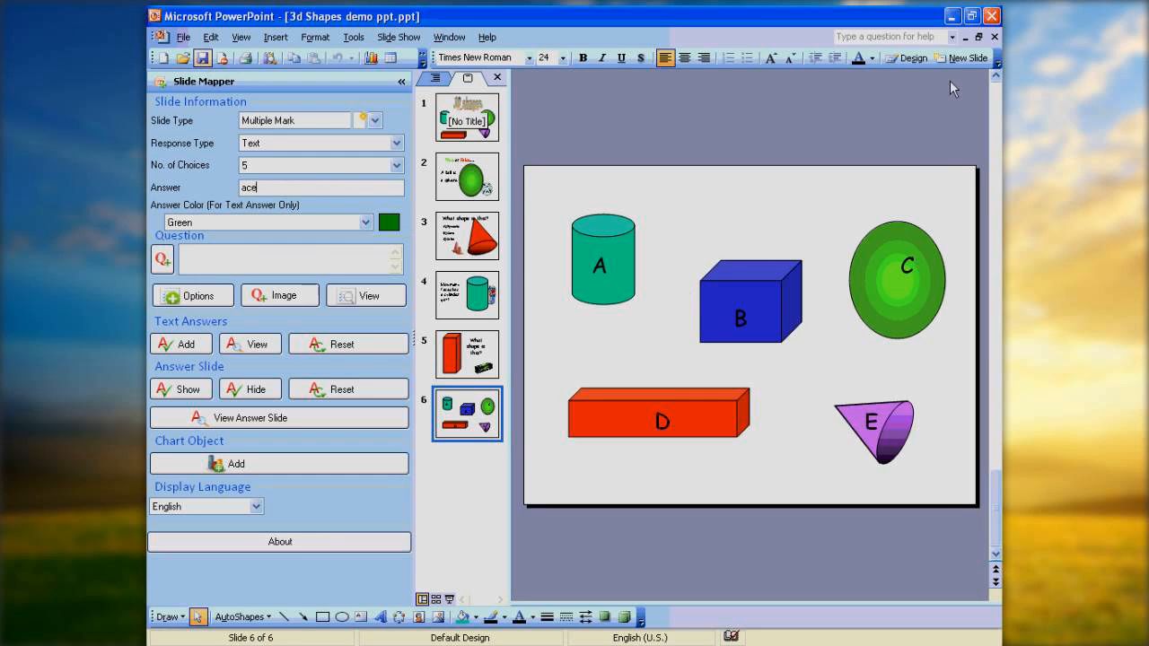
Switch to ClassComm 5 and start a new PowerPoint activity in the top-level Resources folder.
{"action": "left_click", "coordinate": [953, 15]}
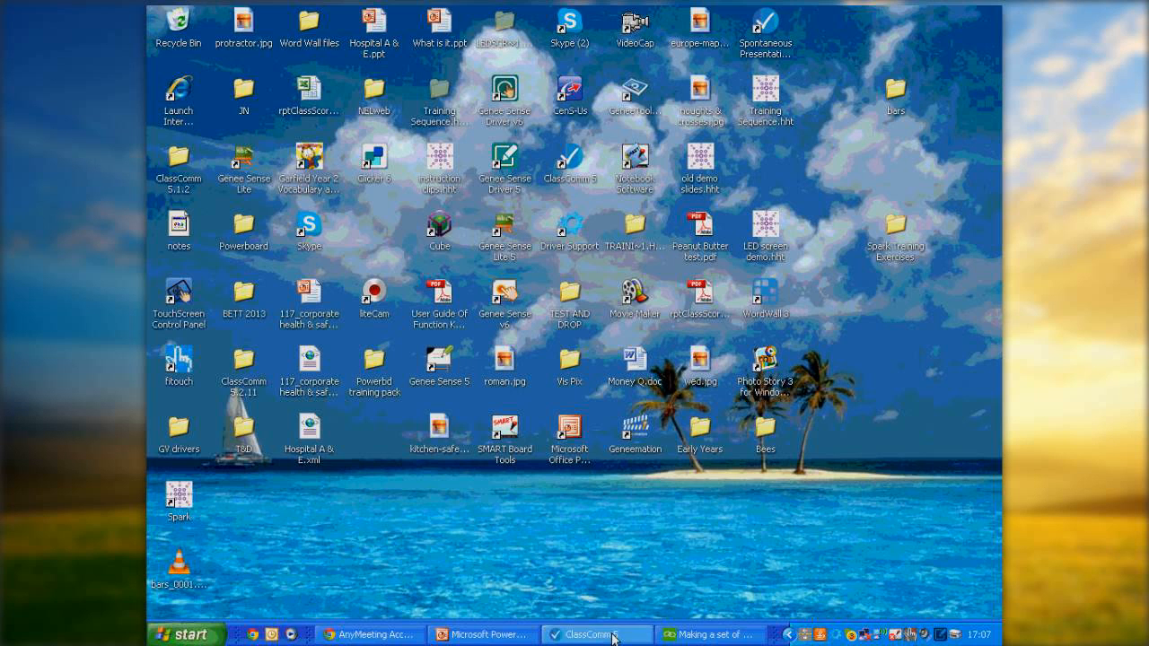
{"action": "left_click", "coordinate": [616, 633]}
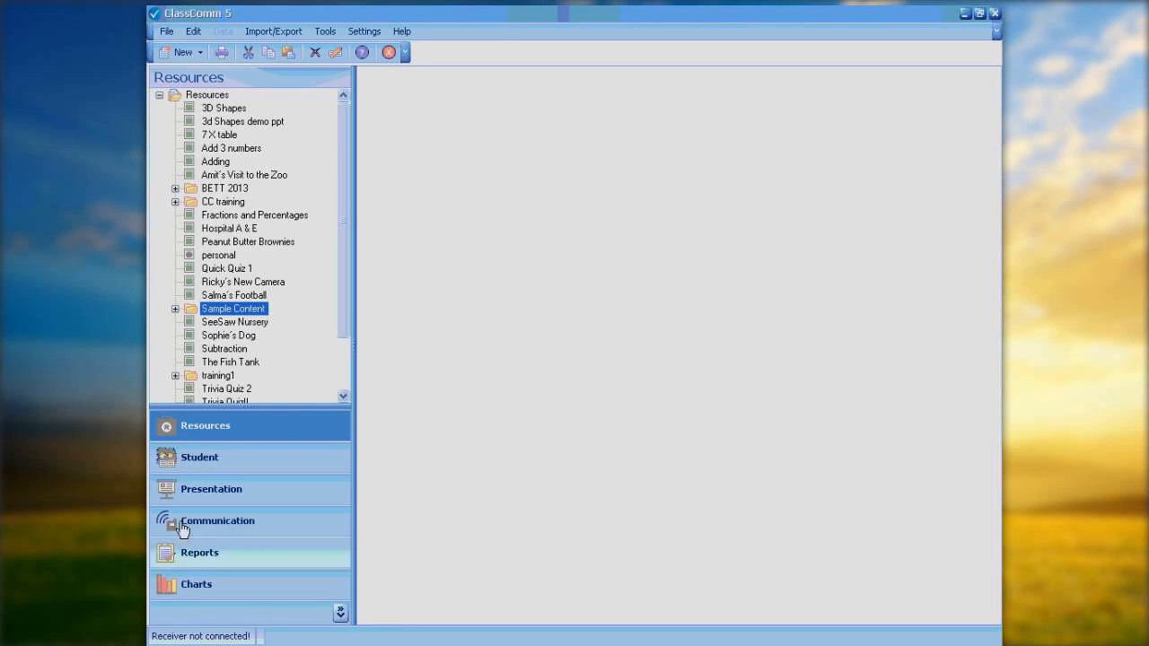
{"action": "left_click", "coordinate": [173, 93]}
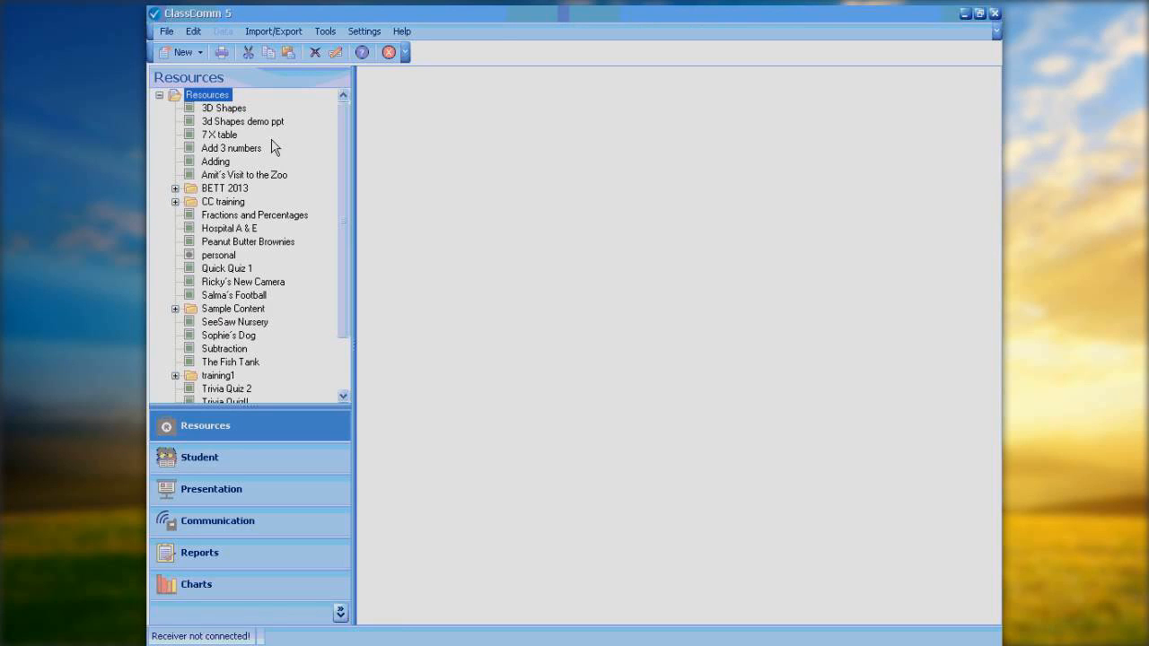
{"action": "left_click", "coordinate": [199, 54]}
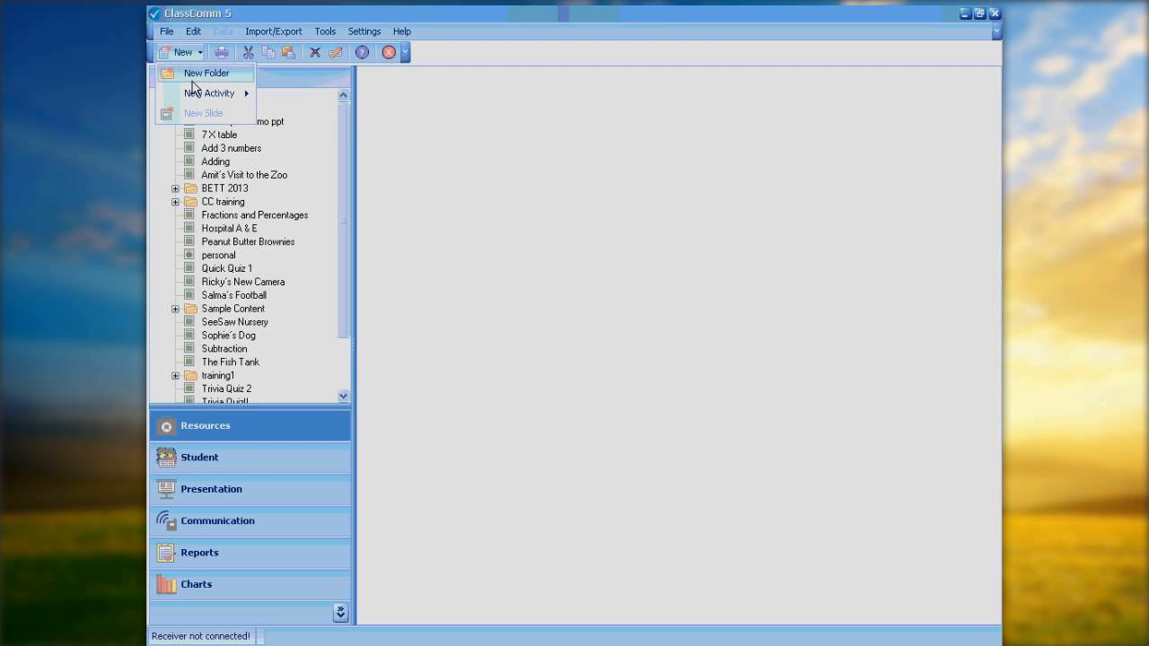
{"action": "mouse_move", "coordinate": [197, 96]}
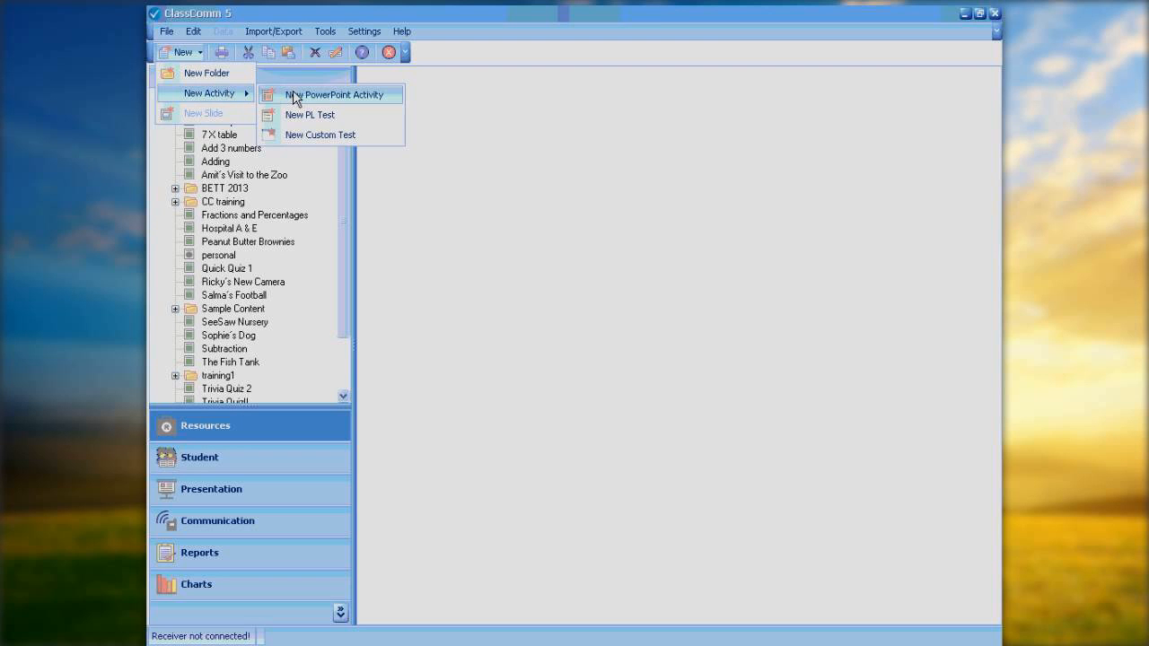
{"action": "left_click", "coordinate": [371, 95]}
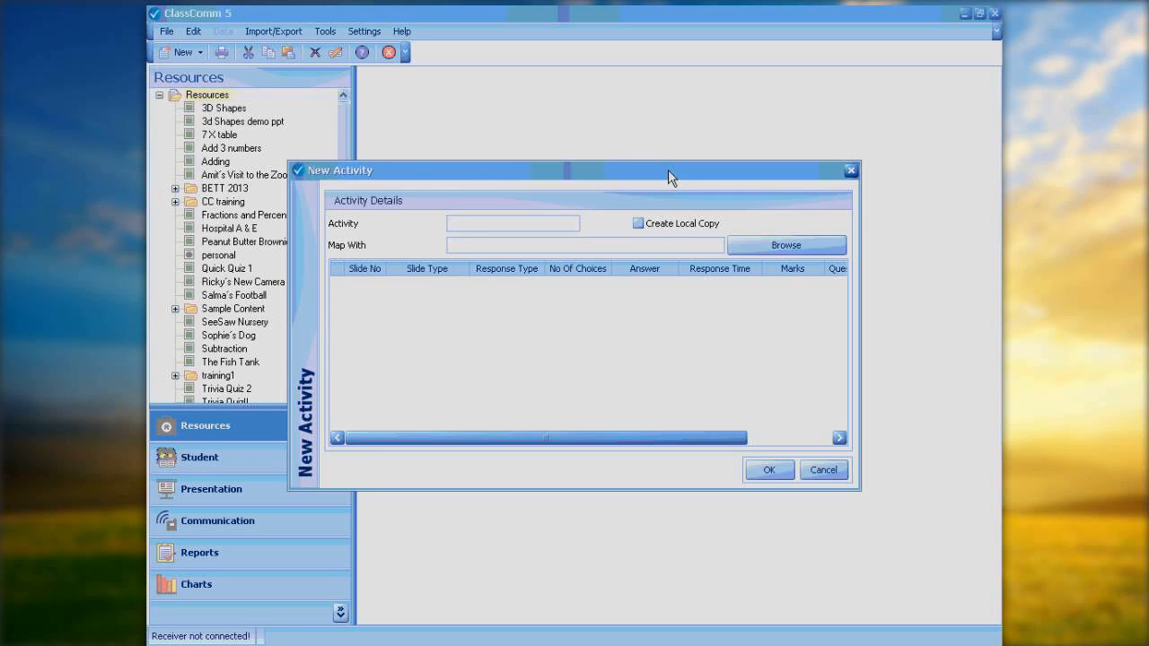
{"action": "left_click_drag", "start_coordinate": [667, 169], "coordinate": [717, 92]}
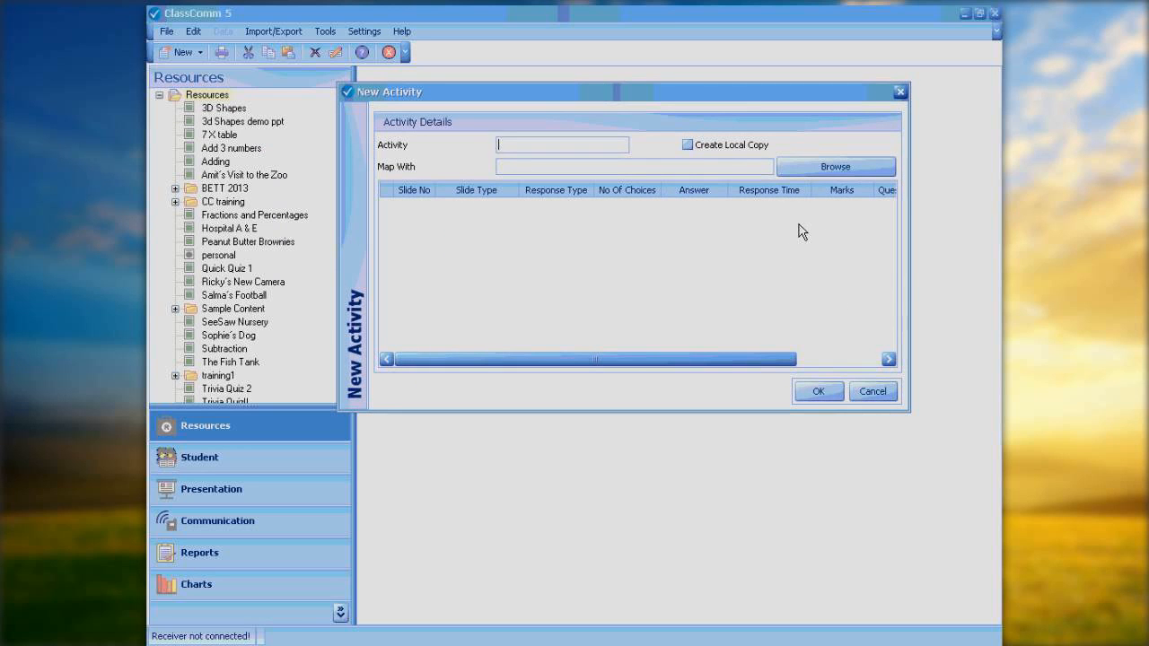
Map the activity to 3d Shapes demo ppt.ppt, review its slide details, and try to create it before cancelling.
{"action": "left_click", "coordinate": [836, 167]}
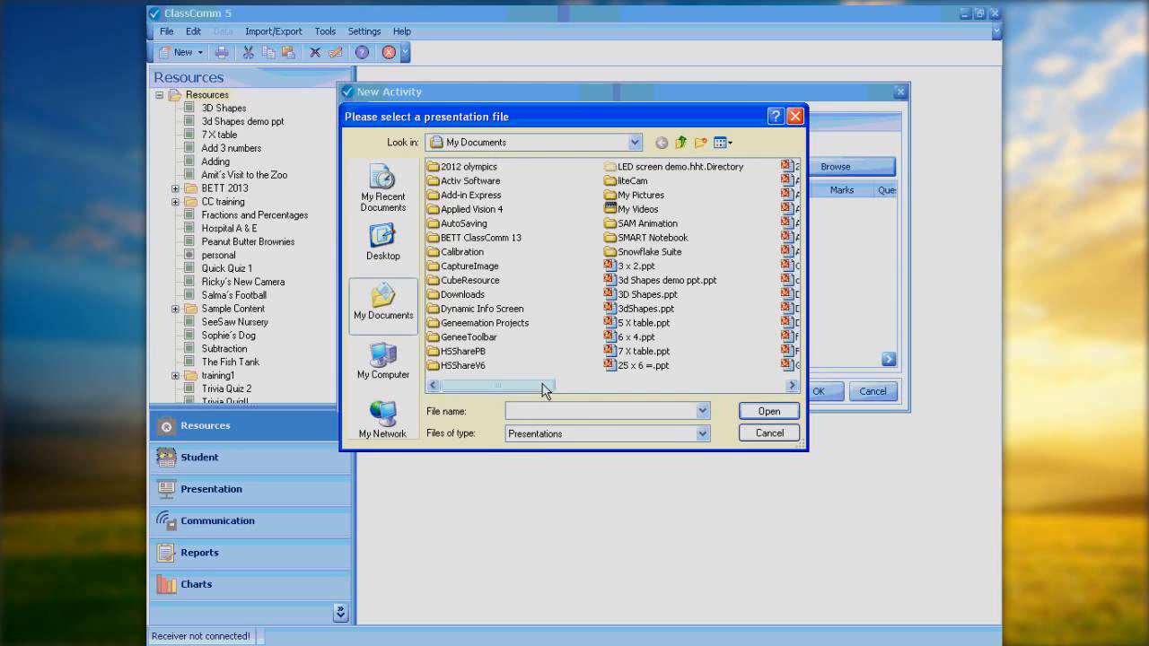
{"action": "left_click_drag", "start_coordinate": [545, 387], "coordinate": [577, 389]}
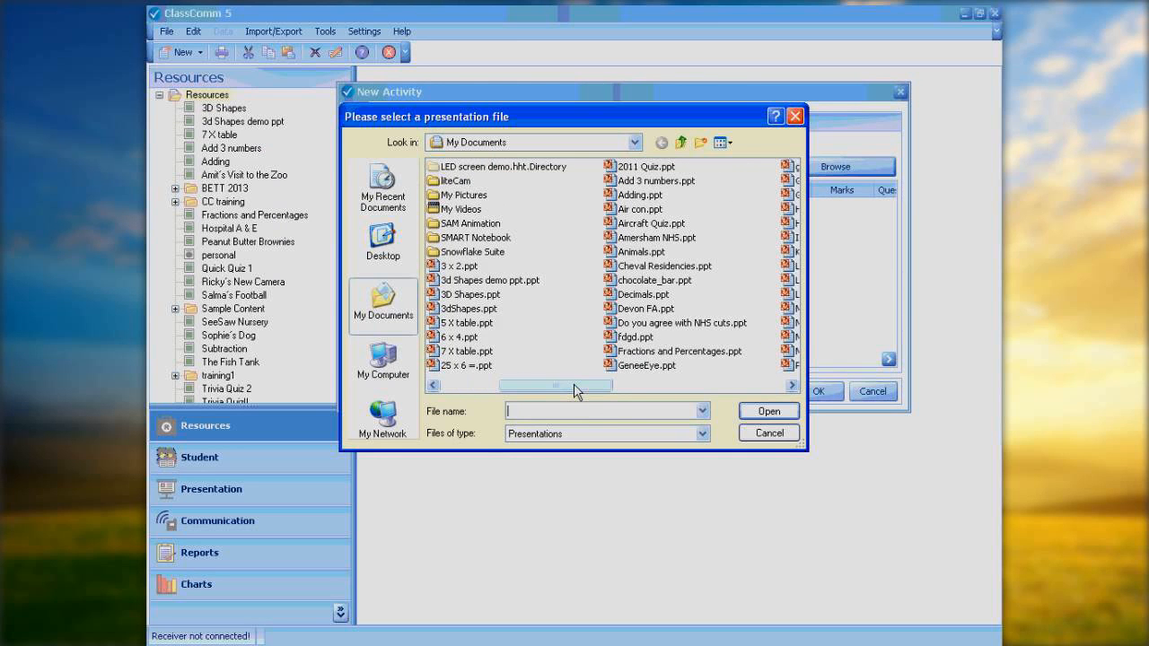
{"action": "double_click", "coordinate": [470, 281]}
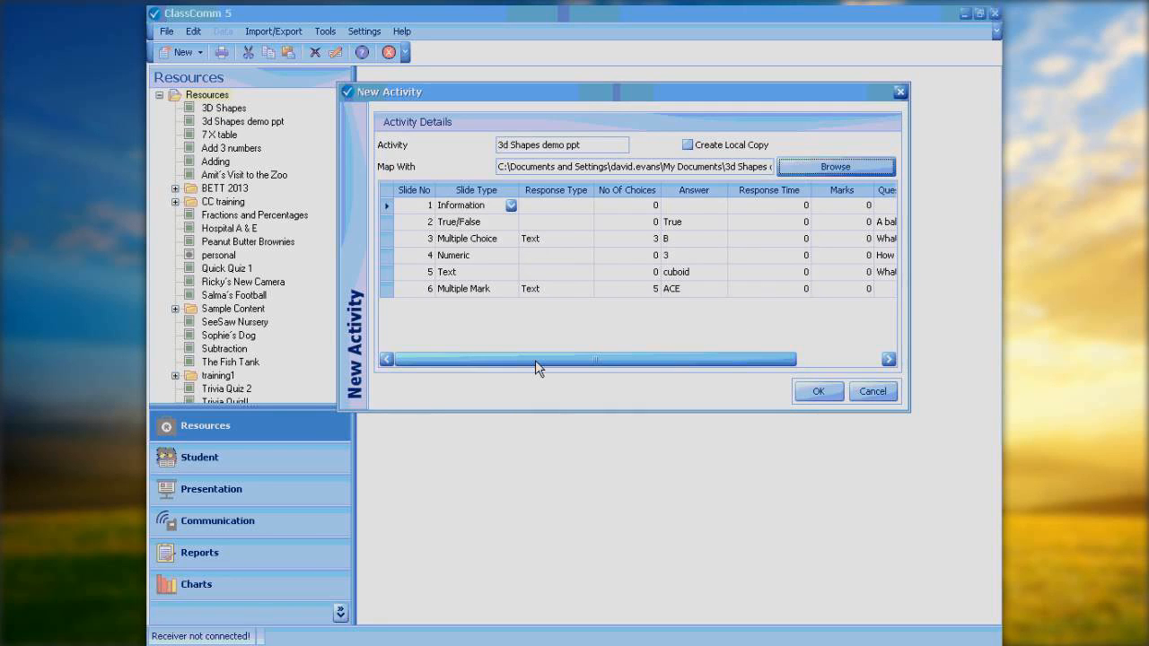
{"action": "mouse_move", "coordinate": [535, 360]}
{"action": "left_mouse_down"}
{"action": "mouse_move", "coordinate": [637, 356]}
{"action": "mouse_move", "coordinate": [552, 359]}
{"action": "left_mouse_up"}
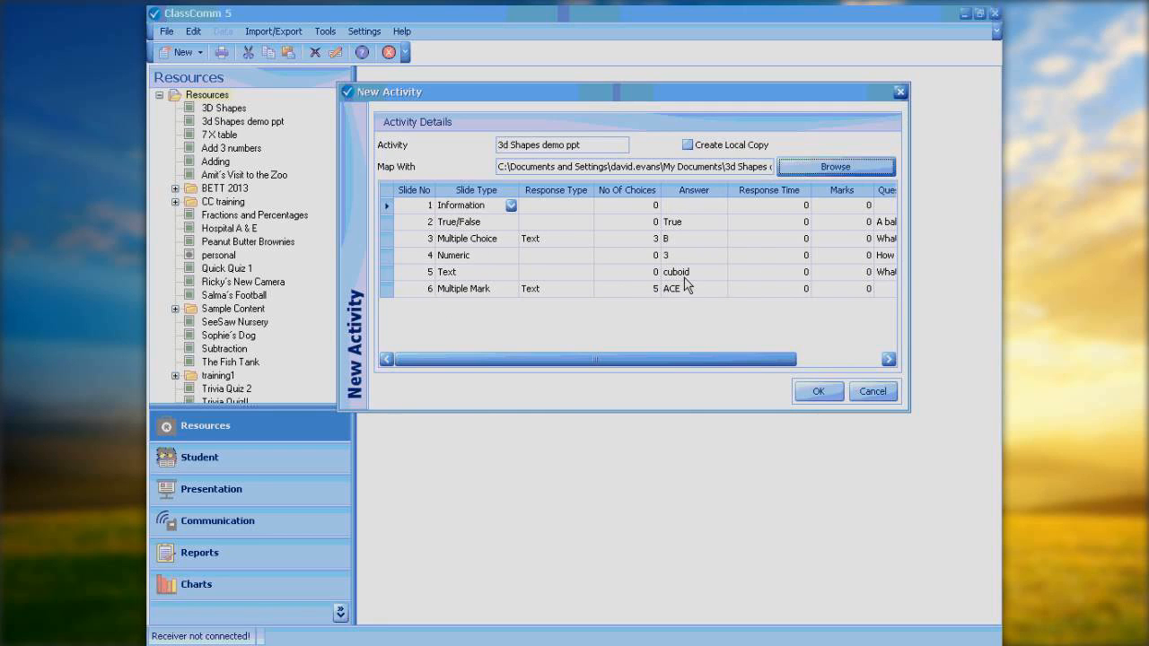
{"action": "left_click_drag", "start_coordinate": [727, 359], "coordinate": [853, 339]}
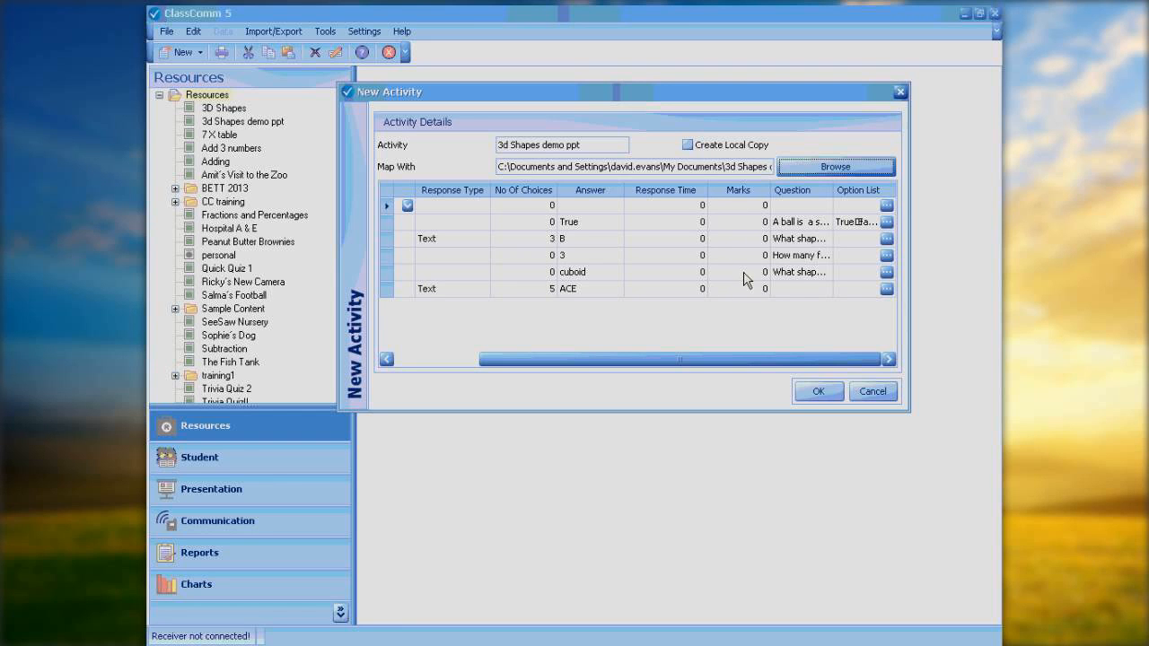
{"action": "left_click", "coordinate": [818, 393]}
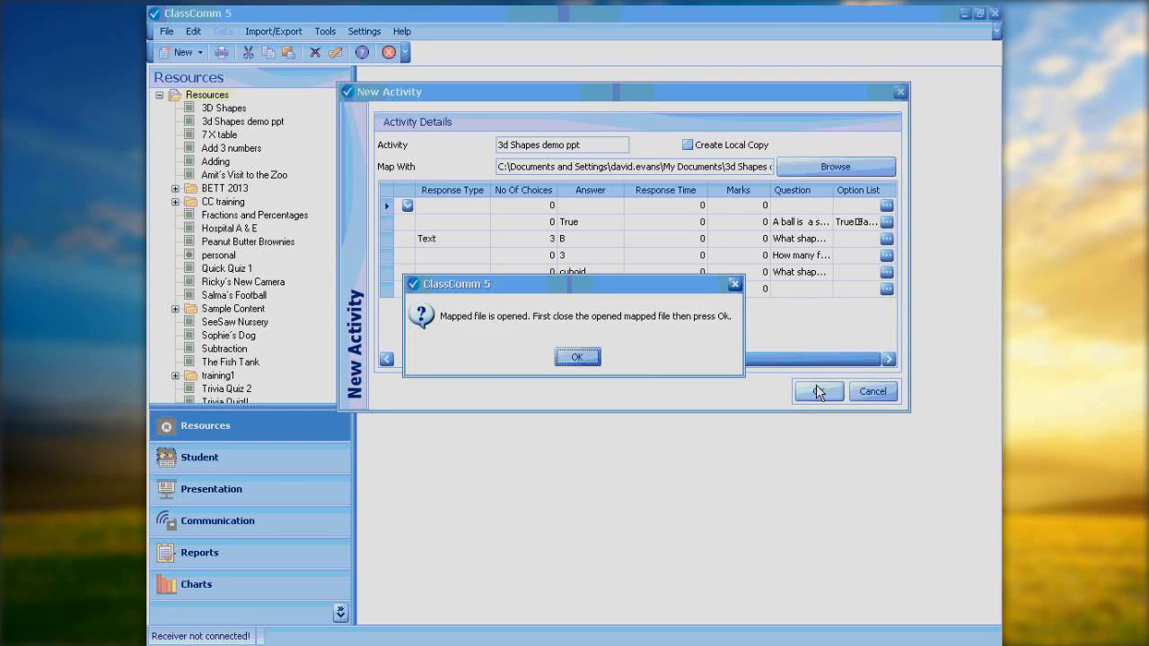
{"action": "left_click", "coordinate": [589, 354]}
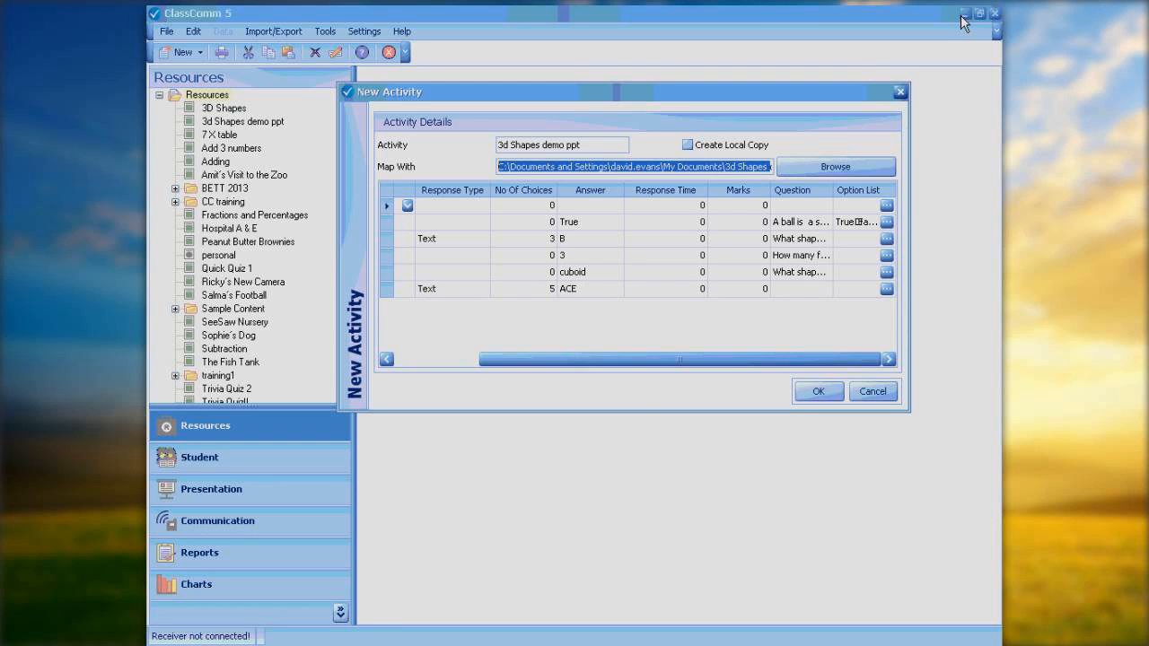
{"action": "left_click", "coordinate": [881, 393]}
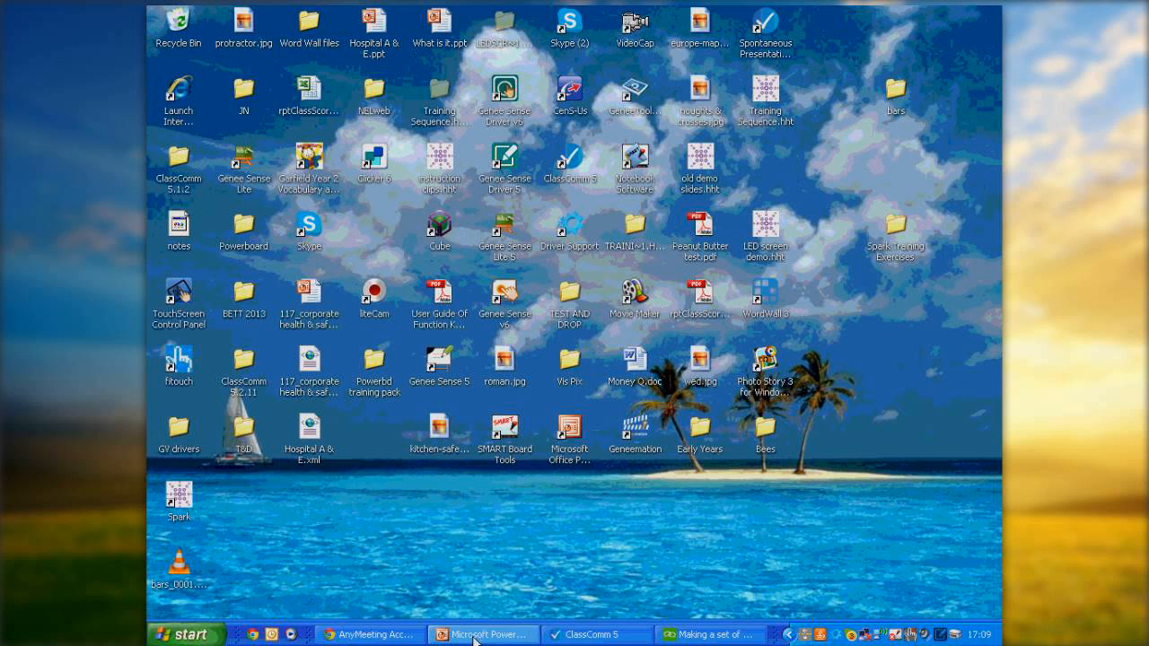
Close the minimised PowerPoint window, saving the changes to 3d Shapes demo ppt.ppt, and return to ClassComm 5.
{"action": "right_click", "coordinate": [478, 635]}
{"action": "left_click", "coordinate": [507, 617]}
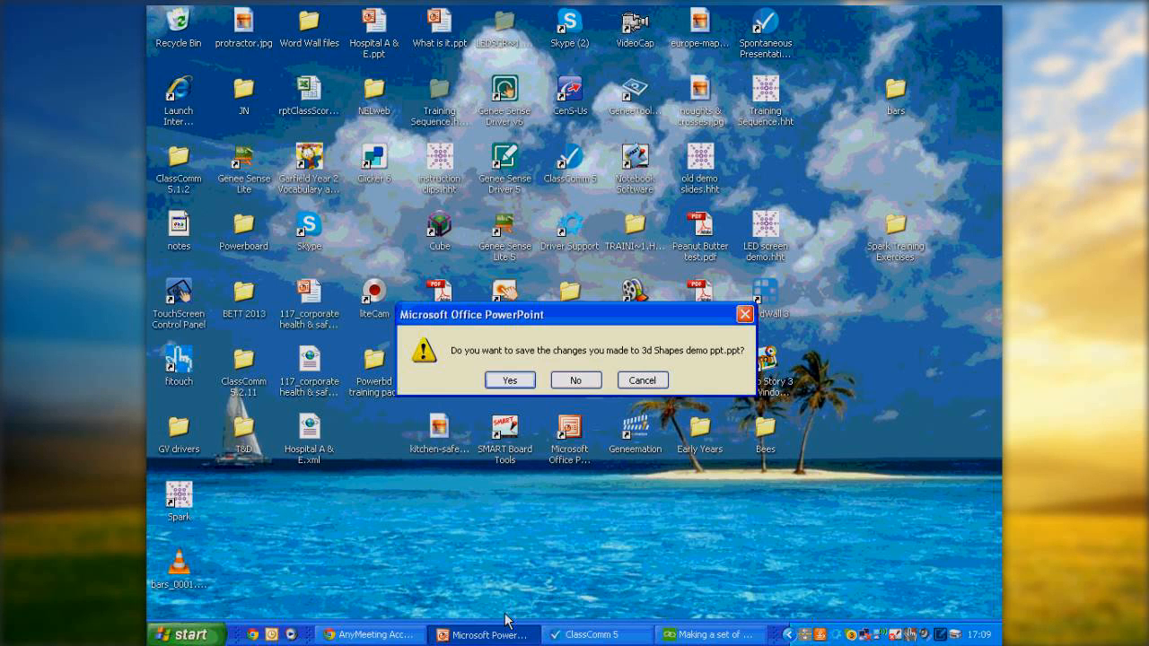
{"action": "left_click", "coordinate": [524, 381]}
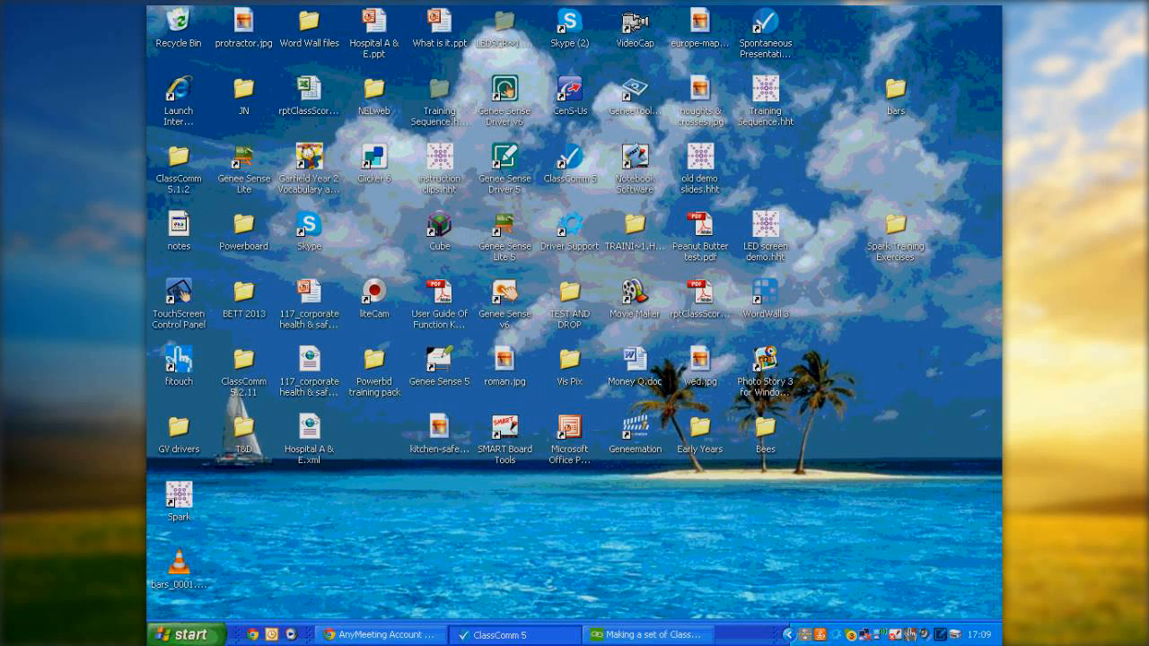
{"action": "left_click", "coordinate": [539, 635]}
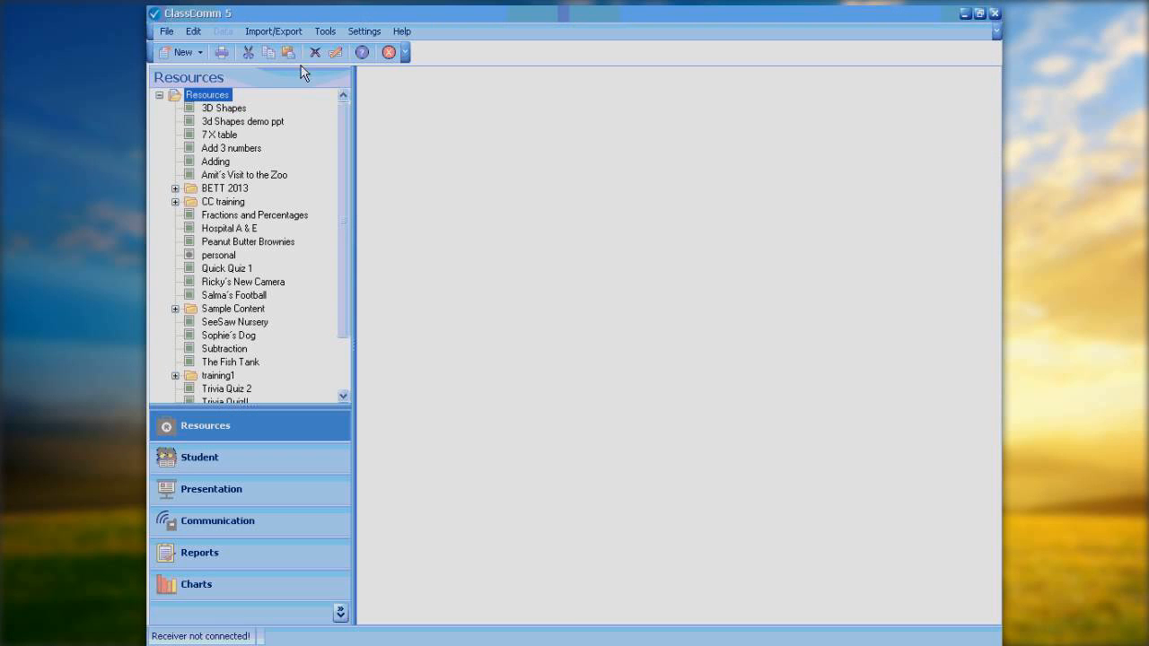
Try to create a new PowerPoint activity mapped to 3d Shapes demo ppt.ppt and cancel it.
{"action": "left_click", "coordinate": [200, 53]}
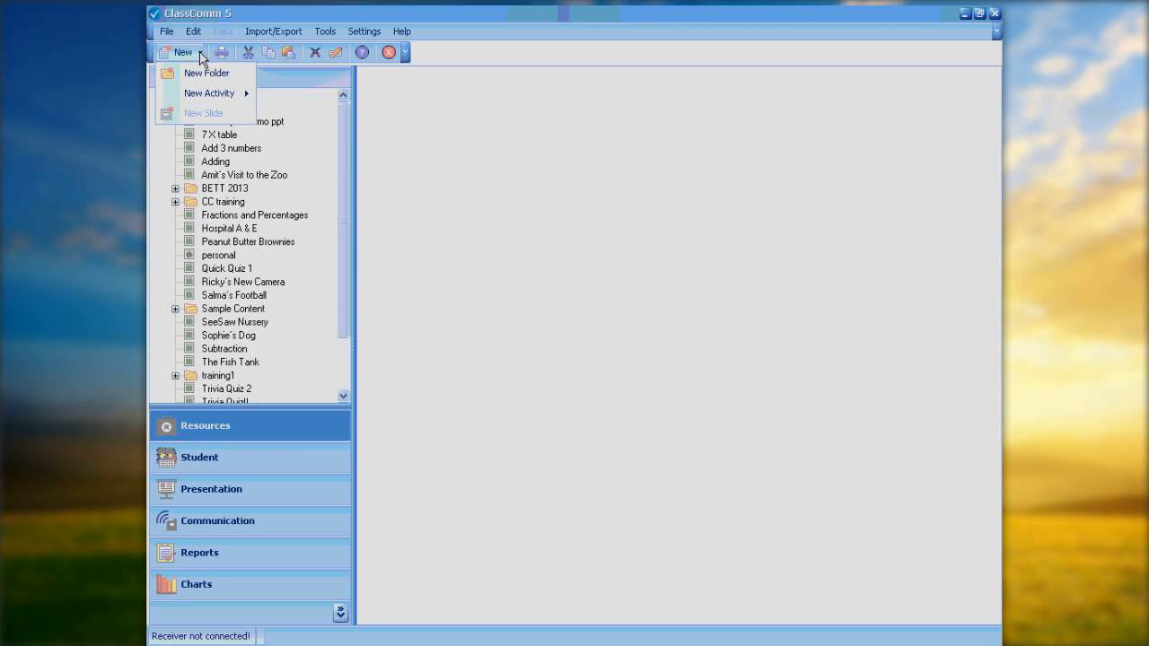
{"action": "mouse_move", "coordinate": [227, 95]}
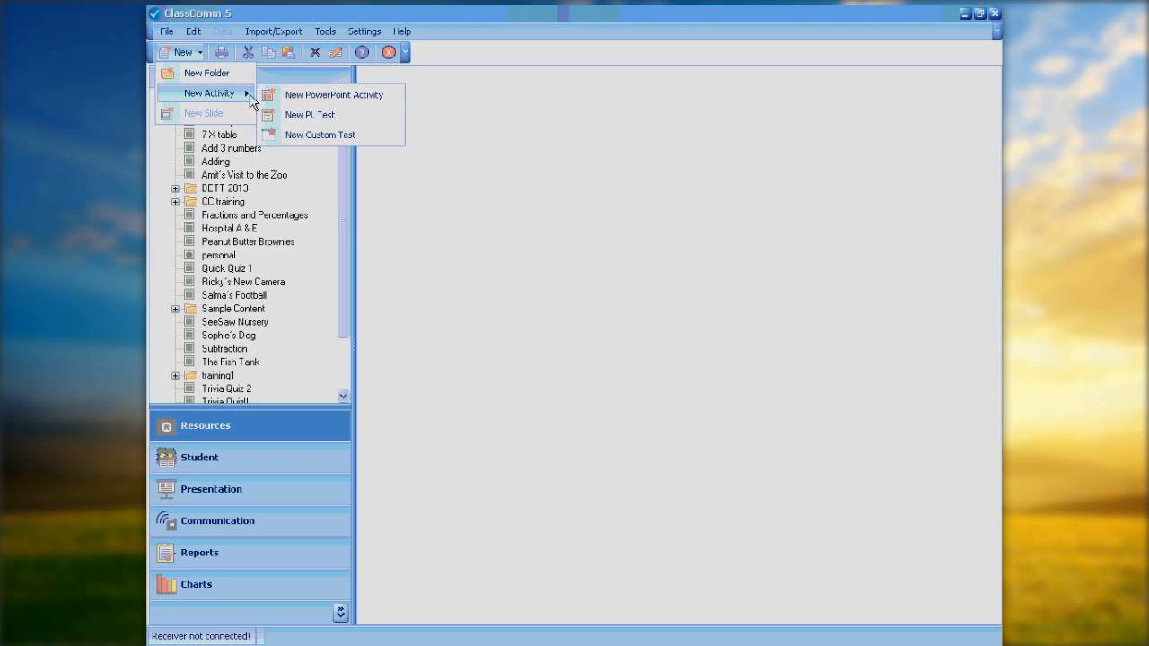
{"action": "left_click", "coordinate": [309, 97]}
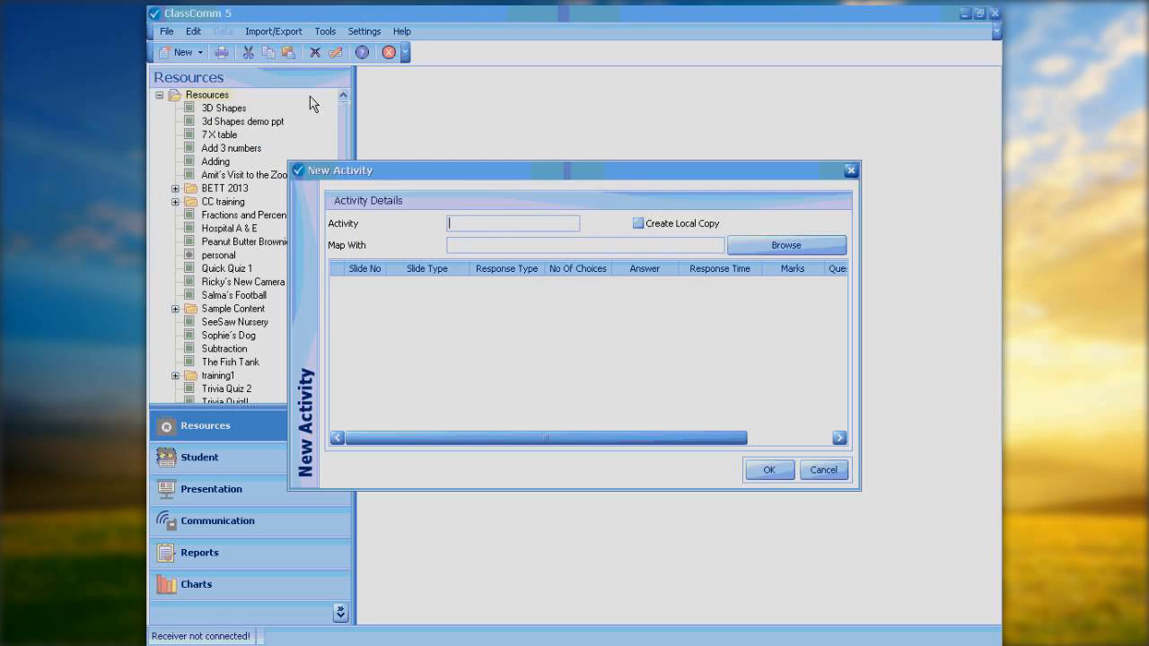
{"action": "left_click", "coordinate": [766, 246]}
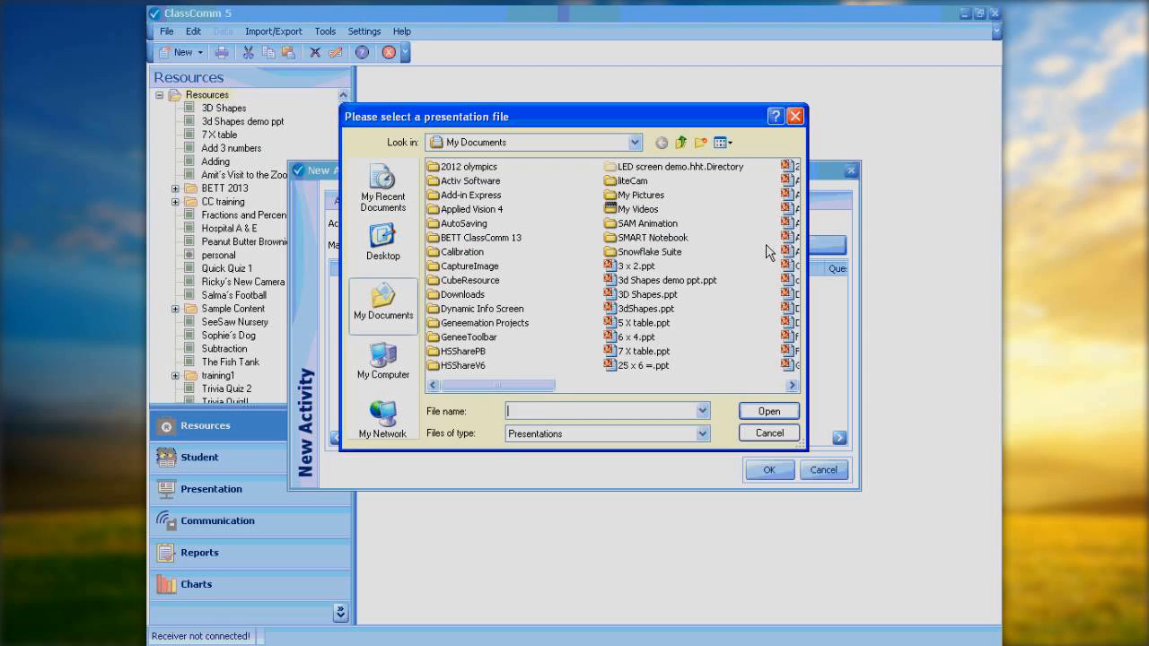
{"action": "double_click", "coordinate": [648, 281]}
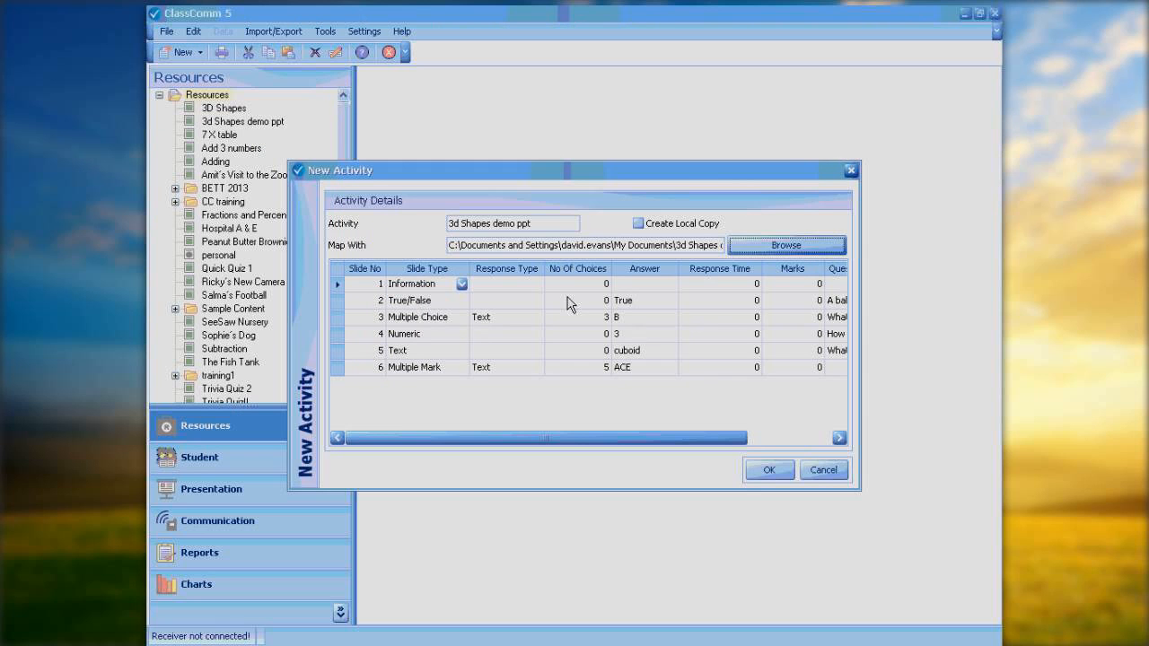
{"action": "left_click", "coordinate": [779, 468]}
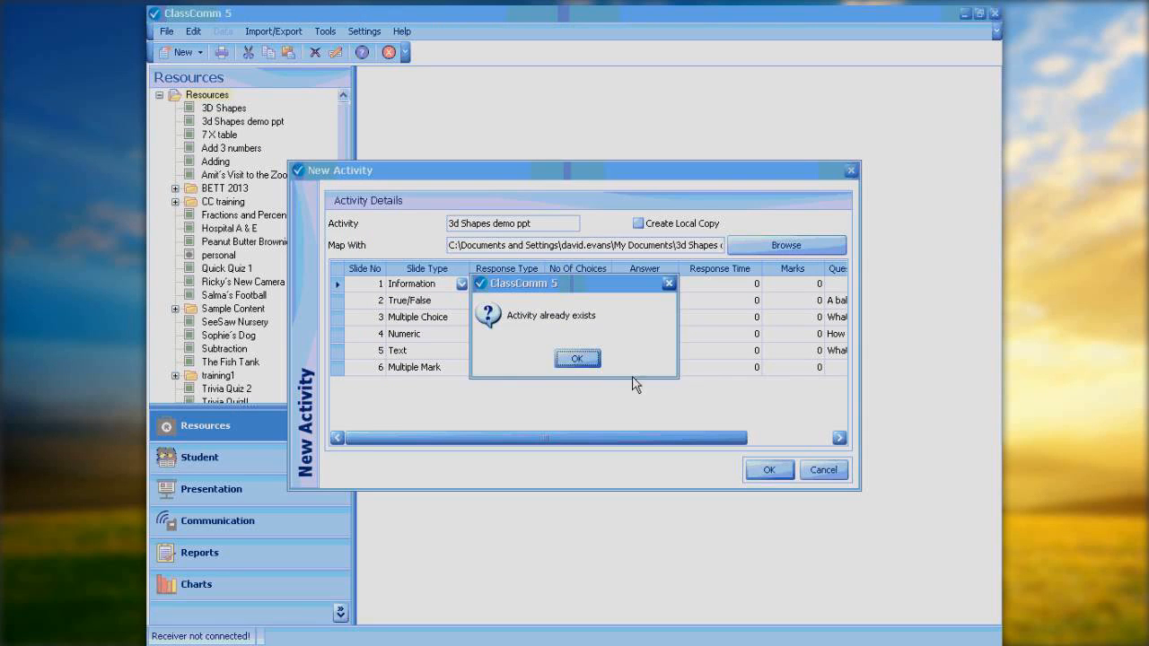
{"action": "left_click", "coordinate": [577, 360]}
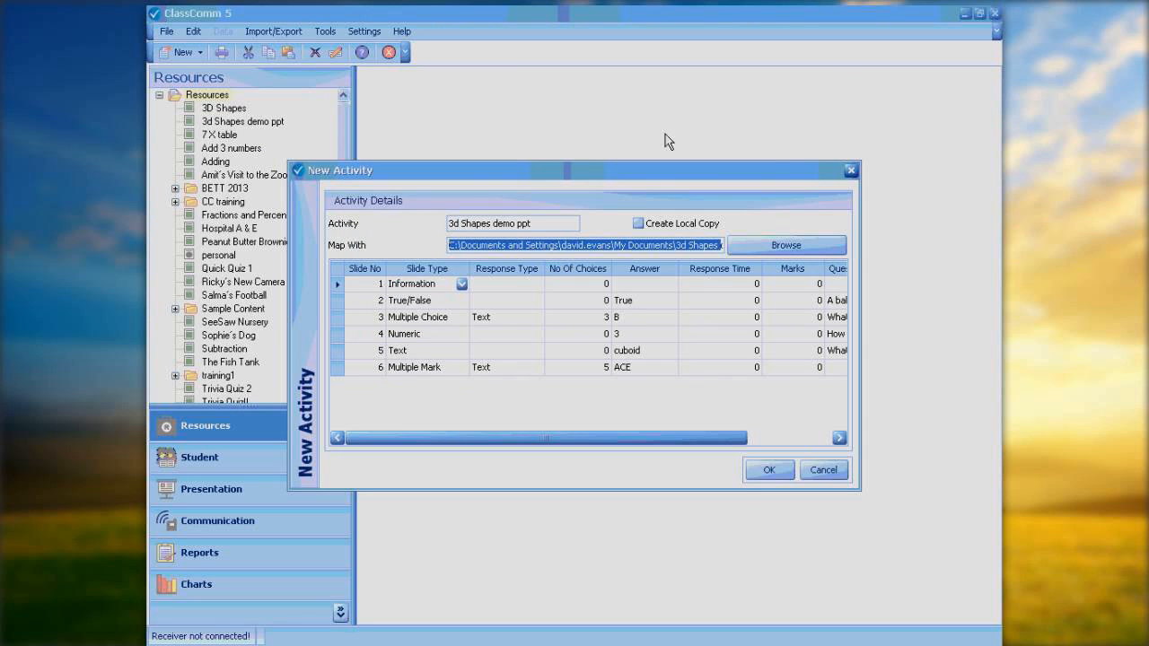
{"action": "left_click_drag", "start_coordinate": [573, 168], "coordinate": [726, 96]}
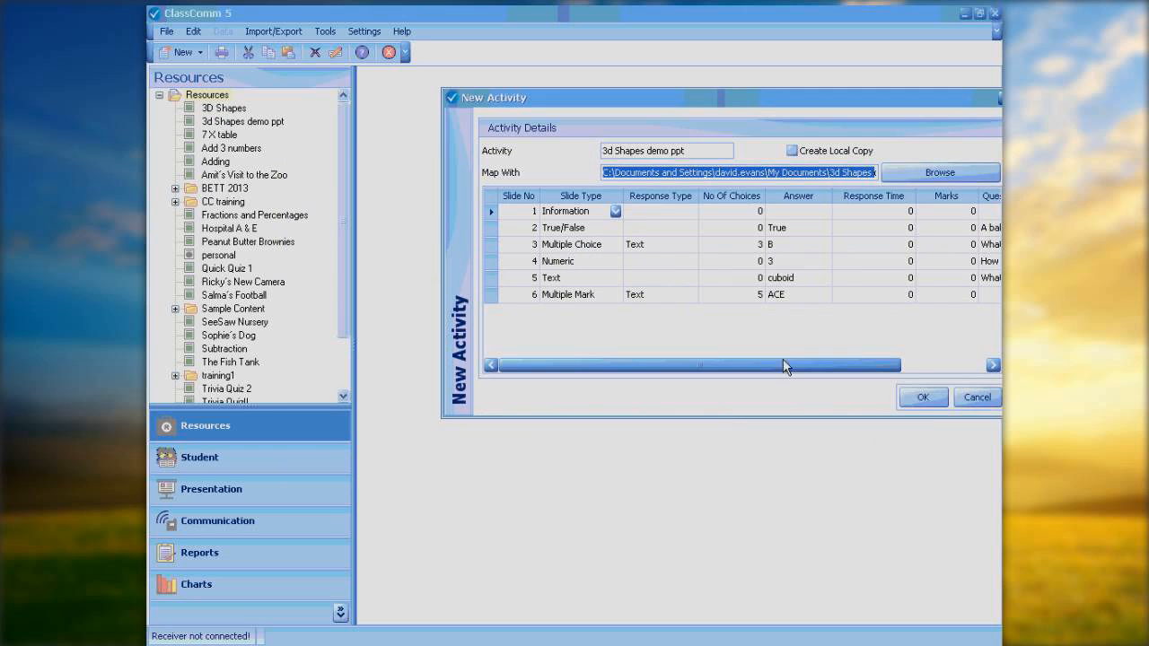
{"action": "left_click", "coordinate": [974, 398]}
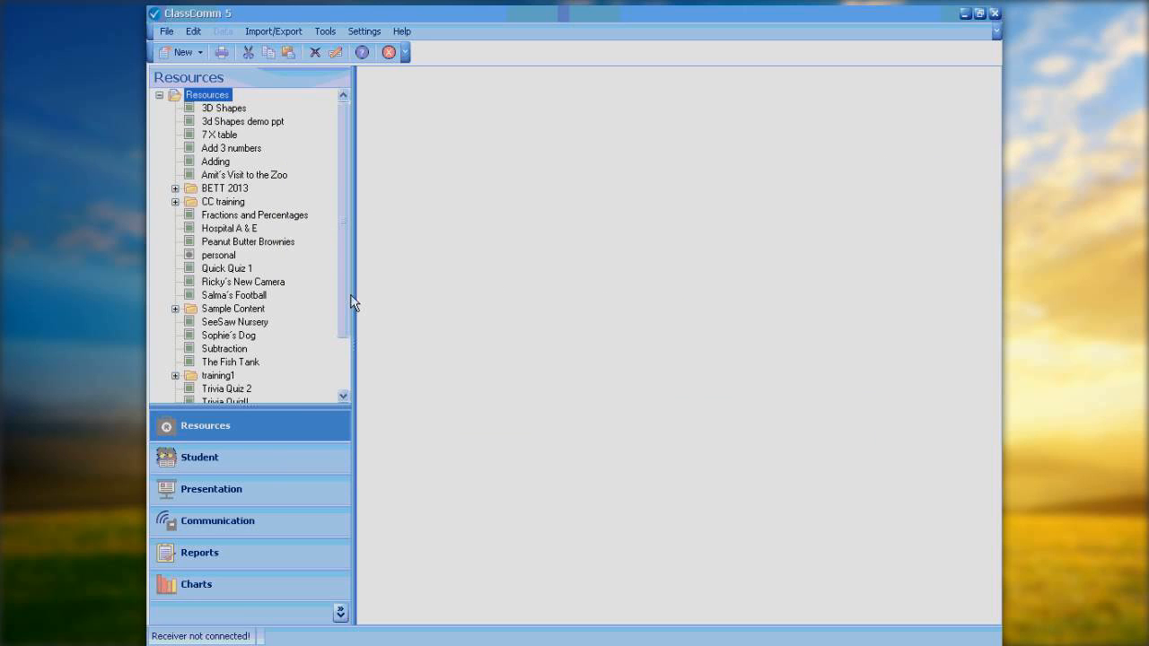
Display the slides of the existing 3d Shapes demo ppt activity in Resources and close ClassComm 5.
{"action": "mouse_move", "coordinate": [349, 302]}
{"action": "left_mouse_down"}
{"action": "mouse_move", "coordinate": [352, 341]}
{"action": "mouse_move", "coordinate": [362, 284]}
{"action": "left_mouse_up"}
{"action": "left_click", "coordinate": [220, 122]}
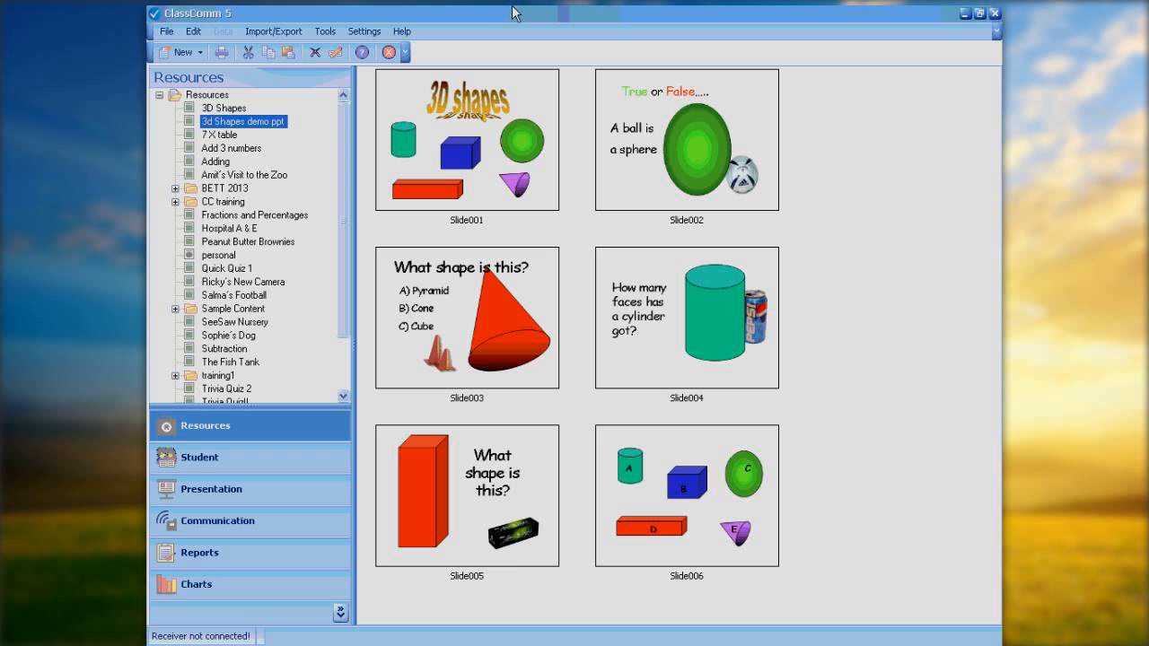
{"action": "left_click", "coordinate": [995, 14]}
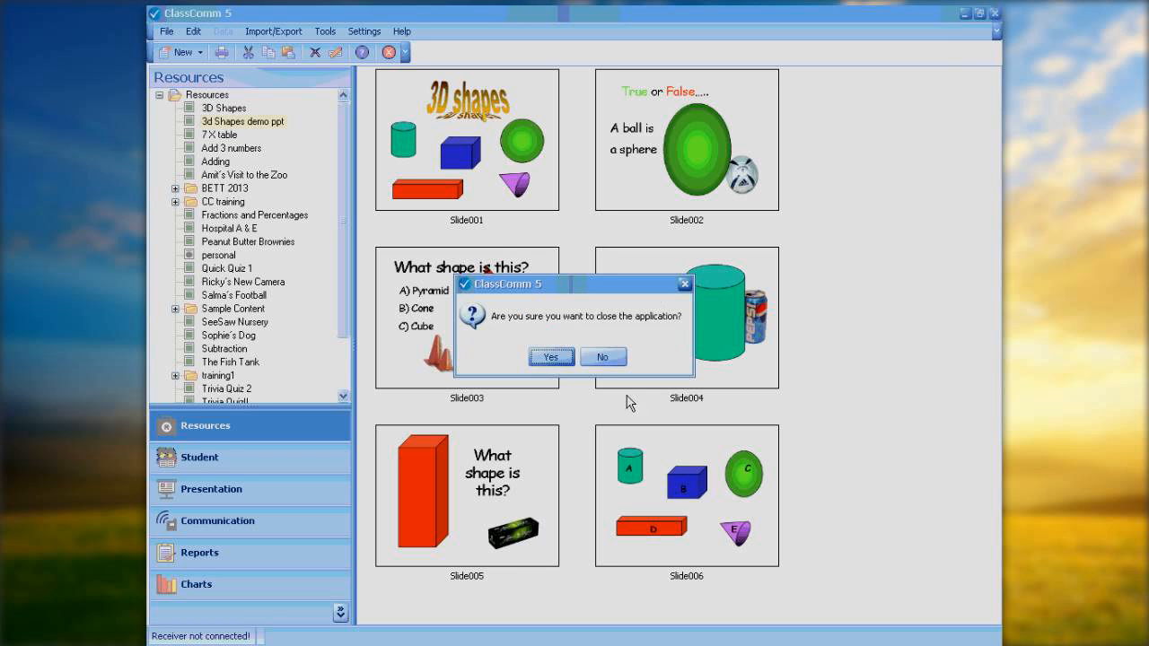
{"action": "left_click", "coordinate": [560, 357]}
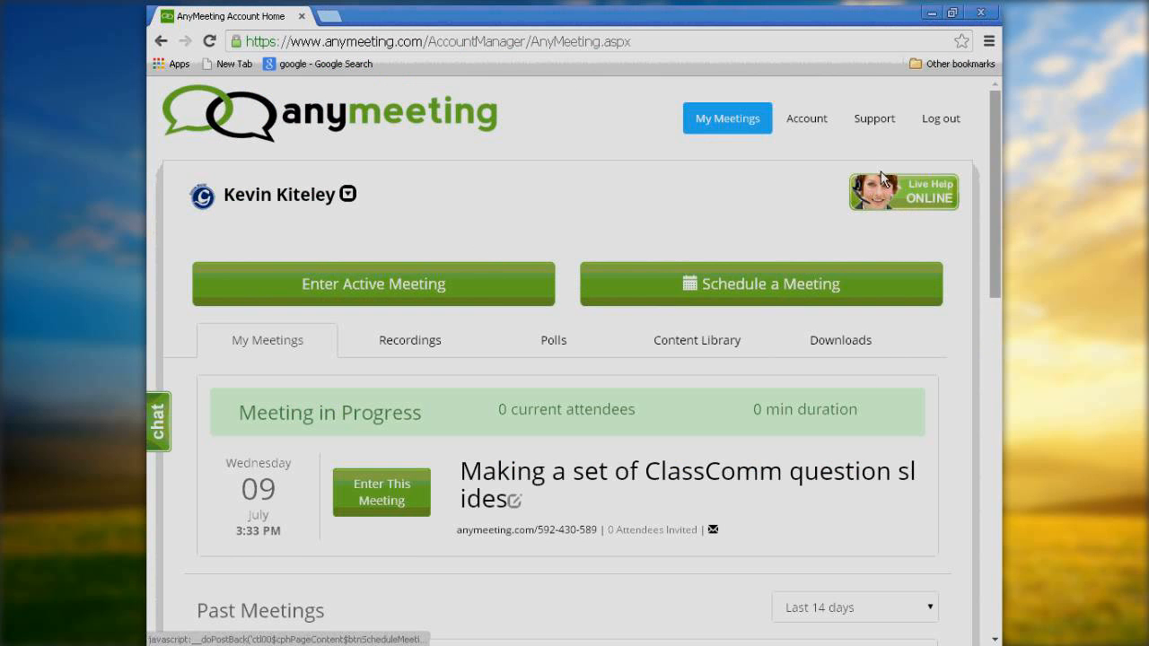
Close the browser window containing the AnyMeeting account home page.
{"action": "left_click_drag", "start_coordinate": [995, 152], "coordinate": [969, 32]}
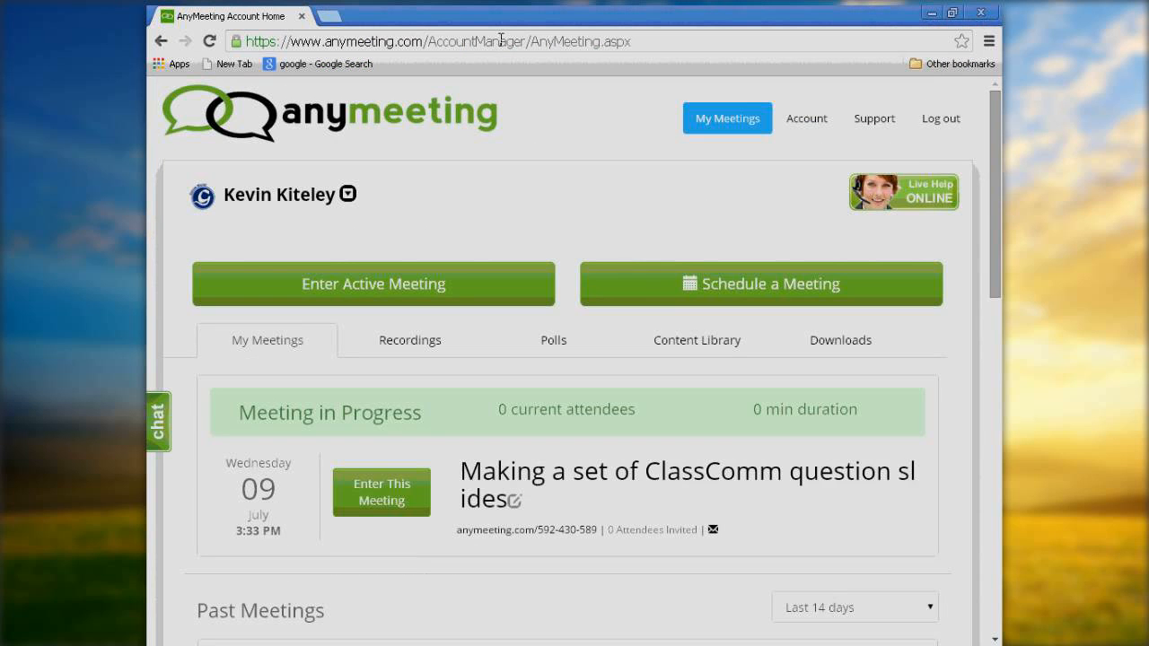
{"action": "left_click", "coordinate": [328, 22]}
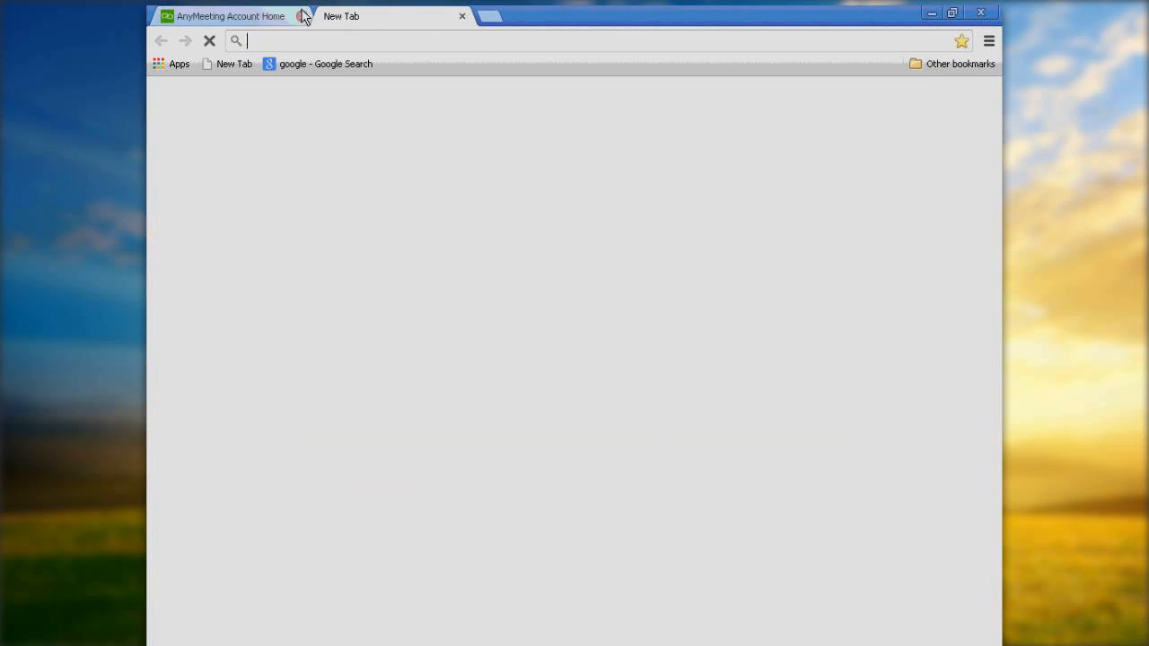
{"action": "left_click", "coordinate": [291, 21]}
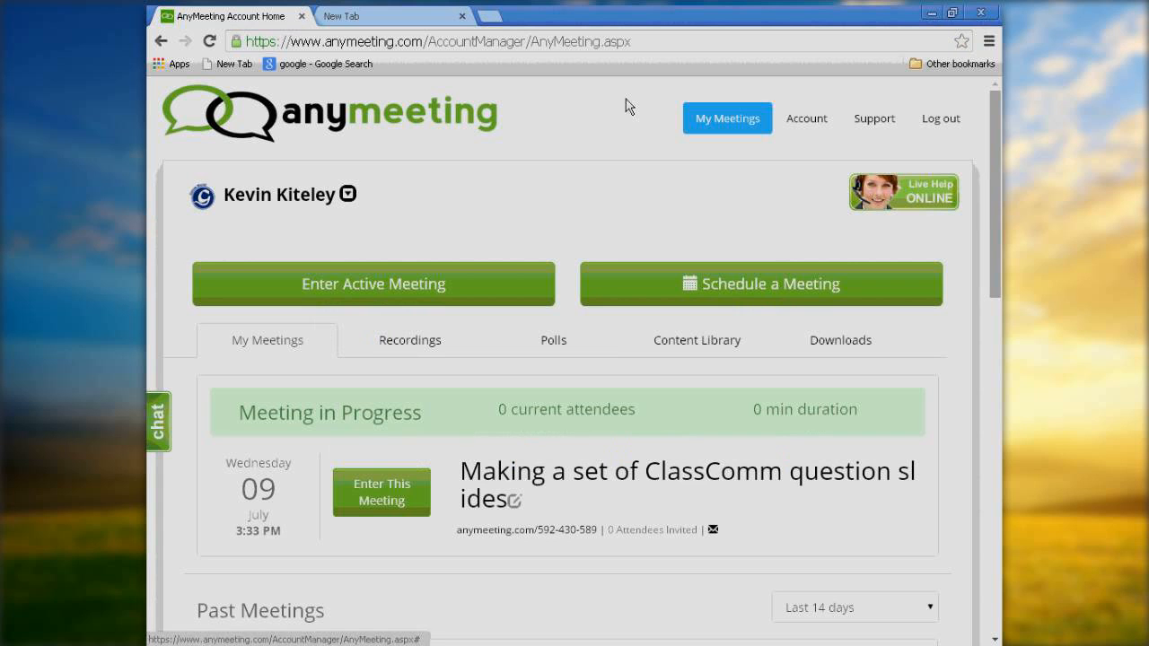
{"action": "left_click", "coordinate": [981, 15]}
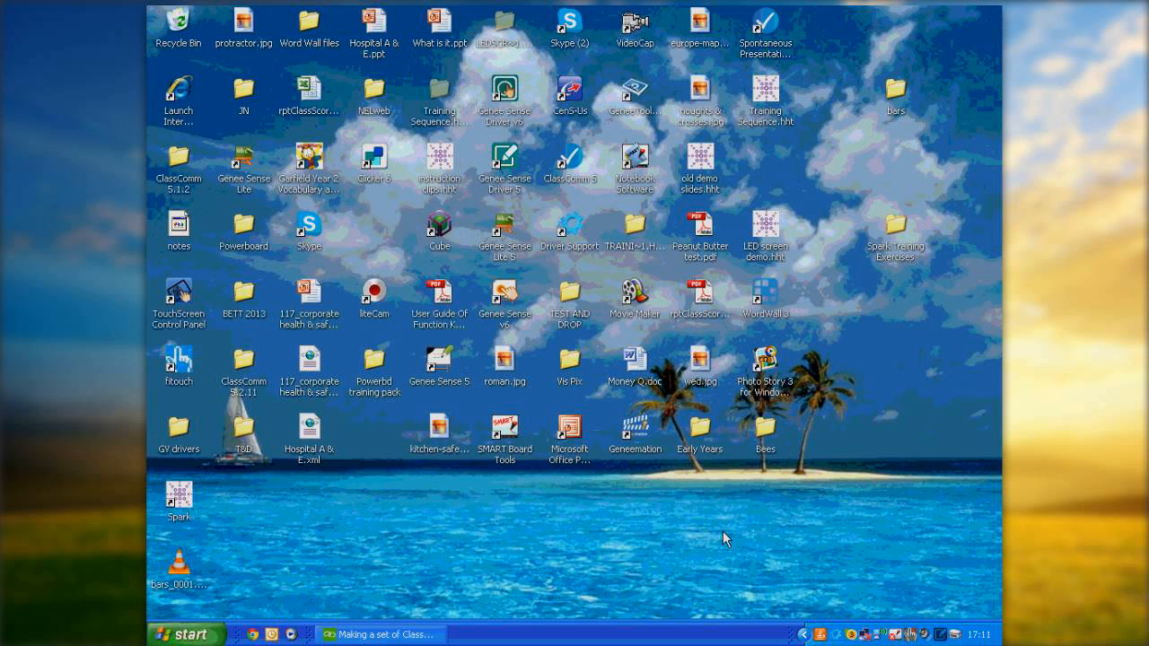
Switch to the AnyMeeting window for "Making a set of ClassComm question slides" and end the meeting.
{"action": "left_click", "coordinate": [430, 629]}
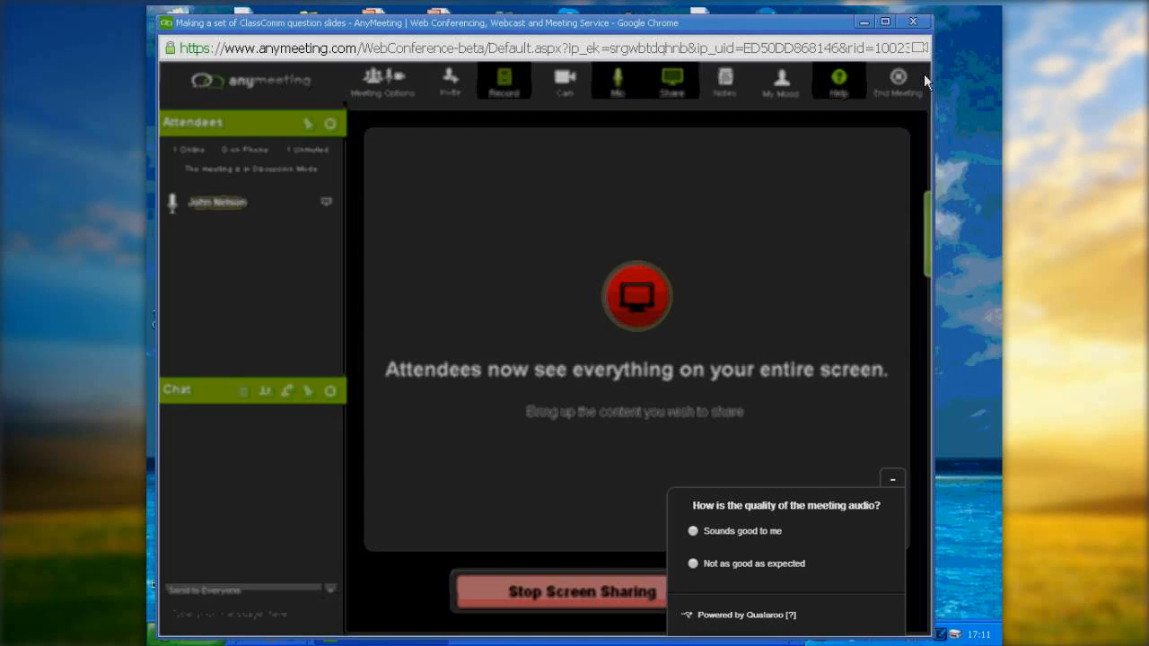
{"action": "left_click", "coordinate": [923, 74]}
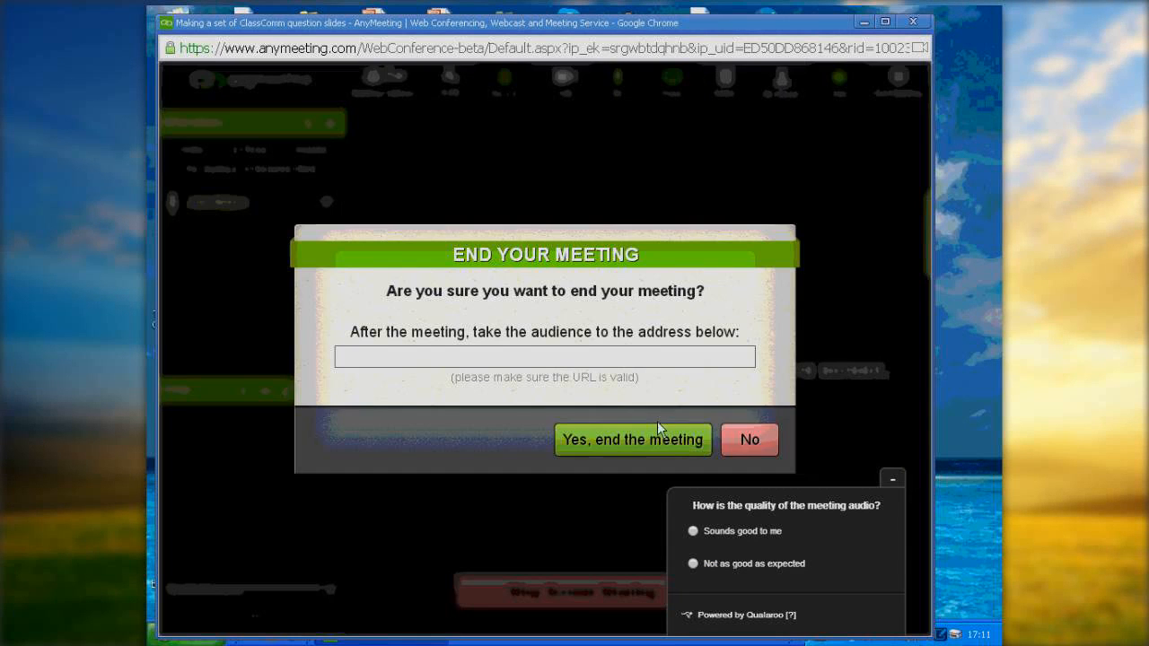
{"action": "left_click", "coordinate": [644, 439]}
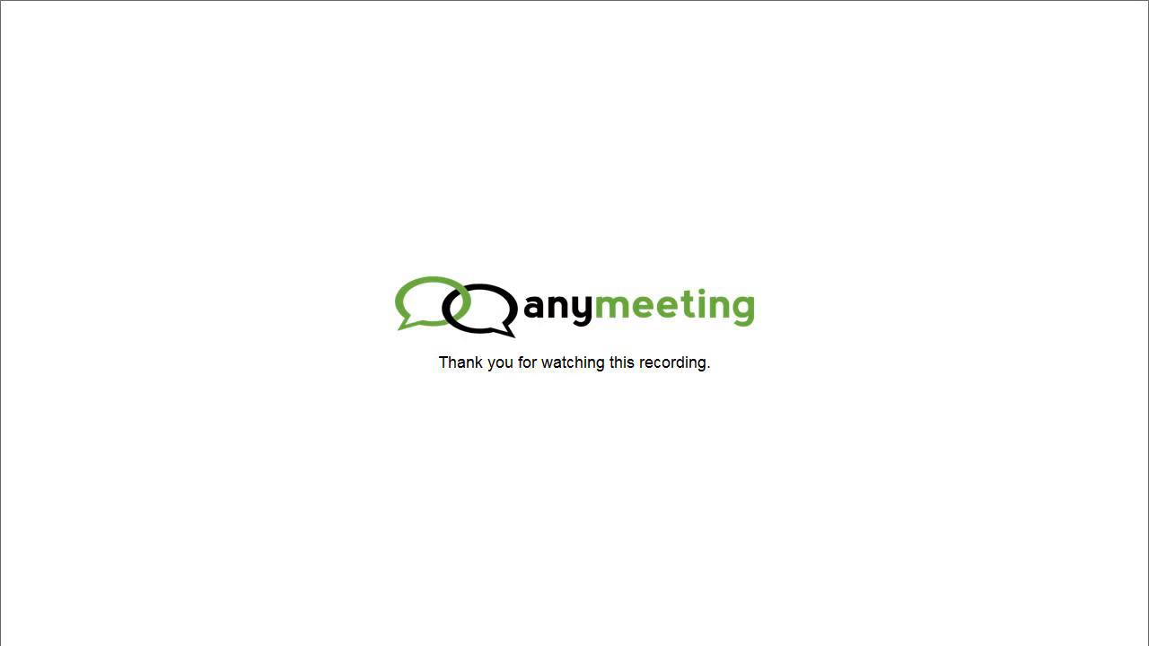